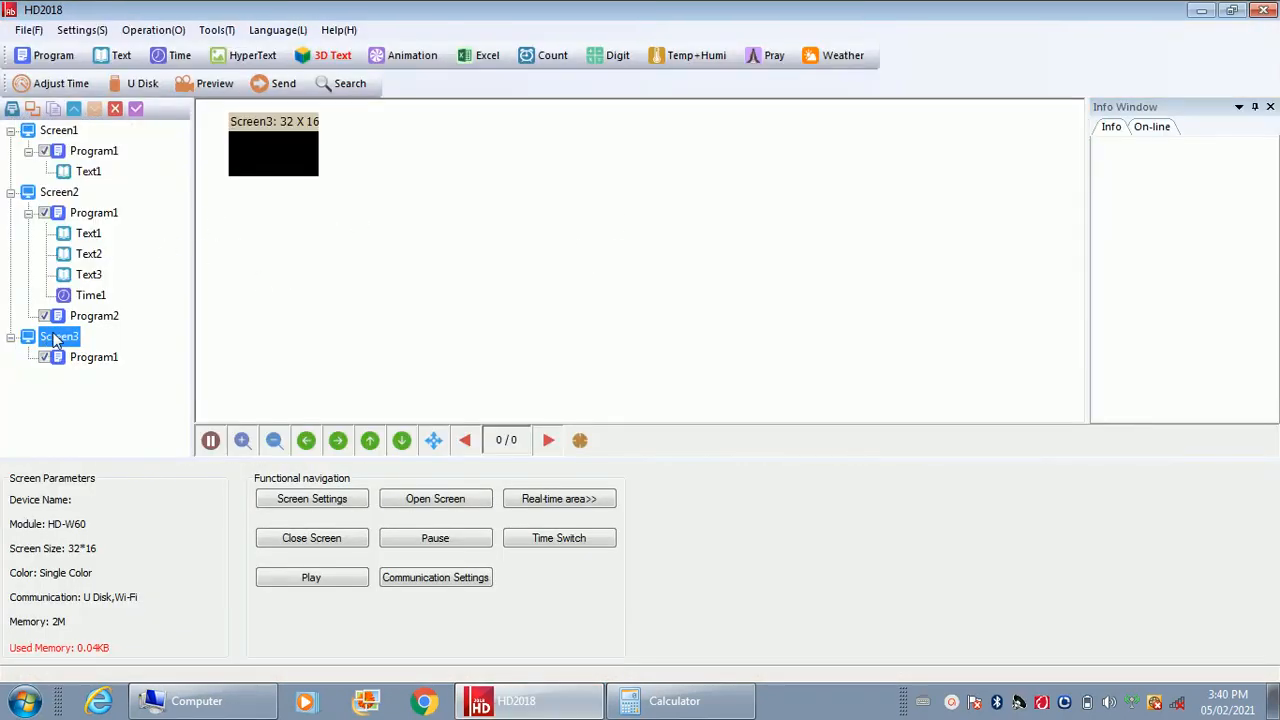
Delete Screen3 together with its Program1 from the project tree
right_click(55, 340)
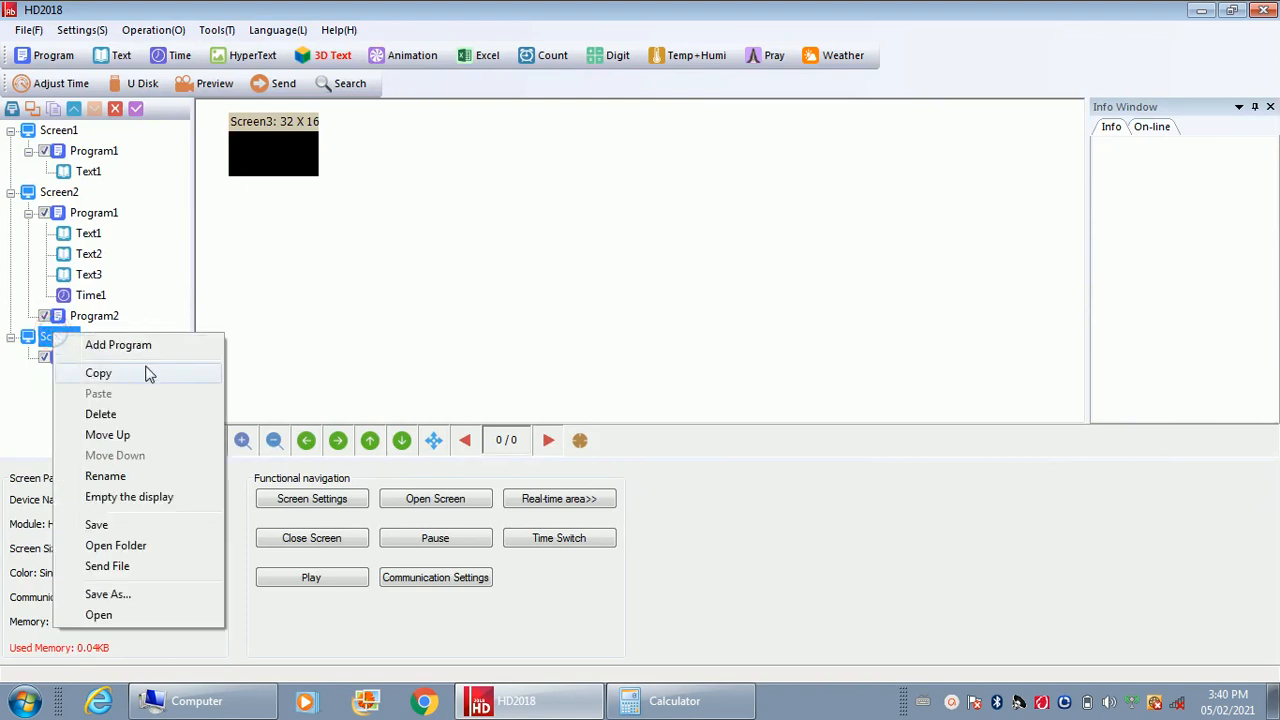
click(140, 420)
click(610, 392)
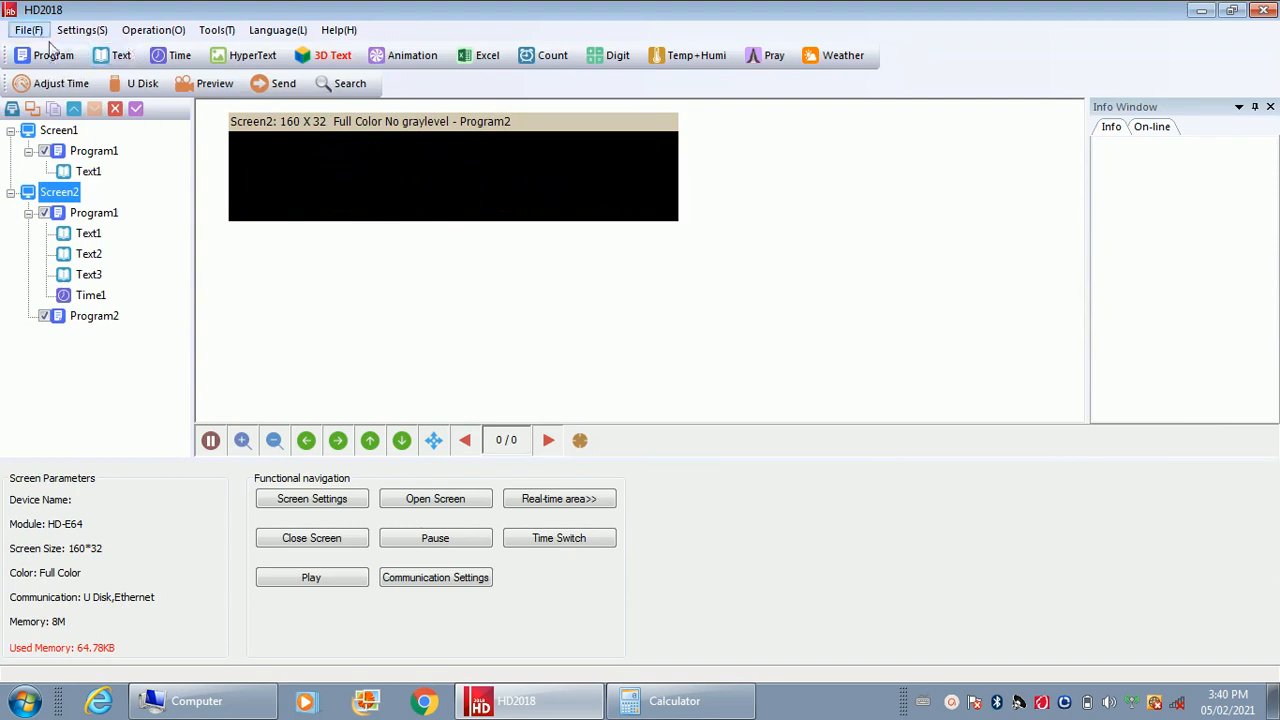
click(951, 703)
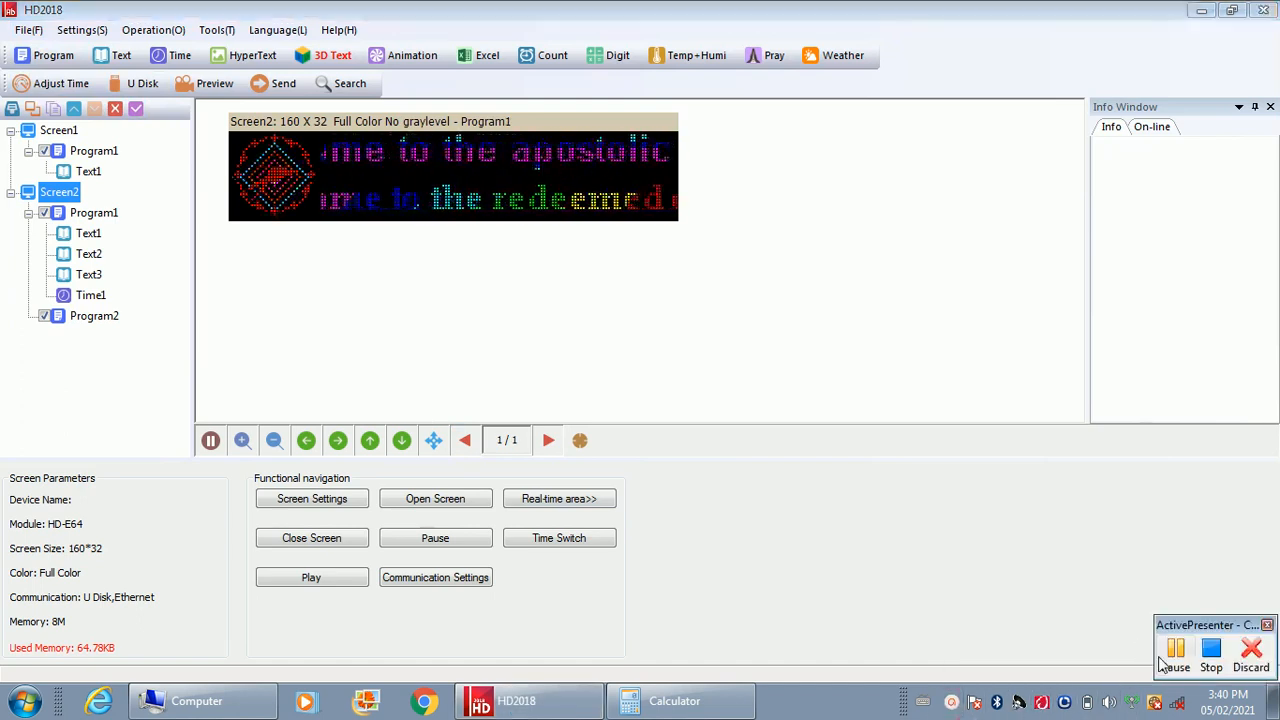
click(1176, 656)
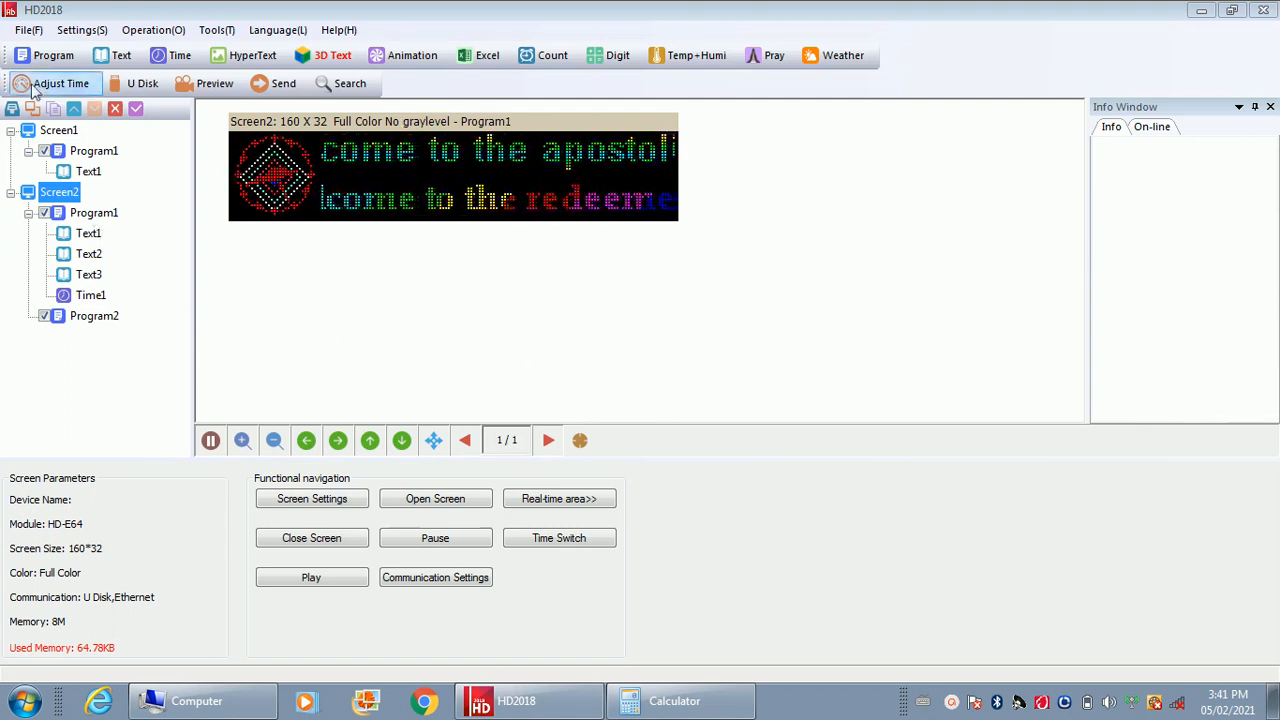
Start a new standard screen and enter the password to unlock its screen settings
click(84, 30)
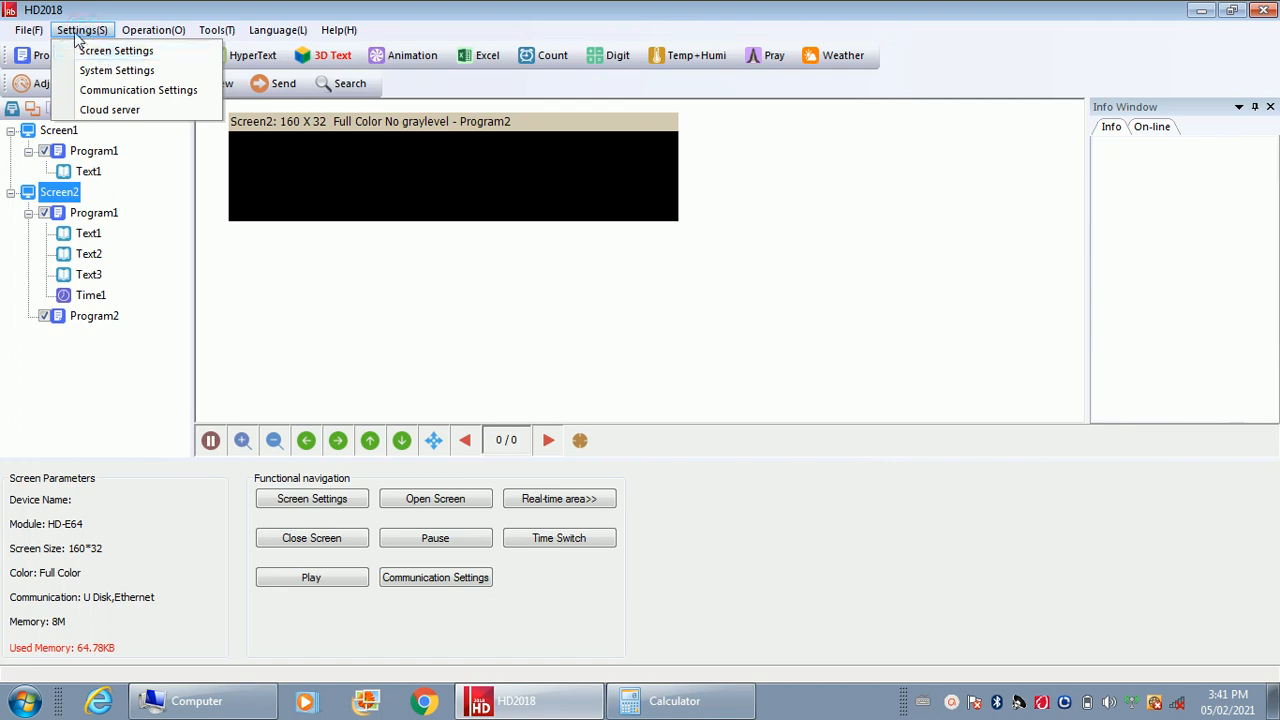
click(32, 30)
click(30, 30)
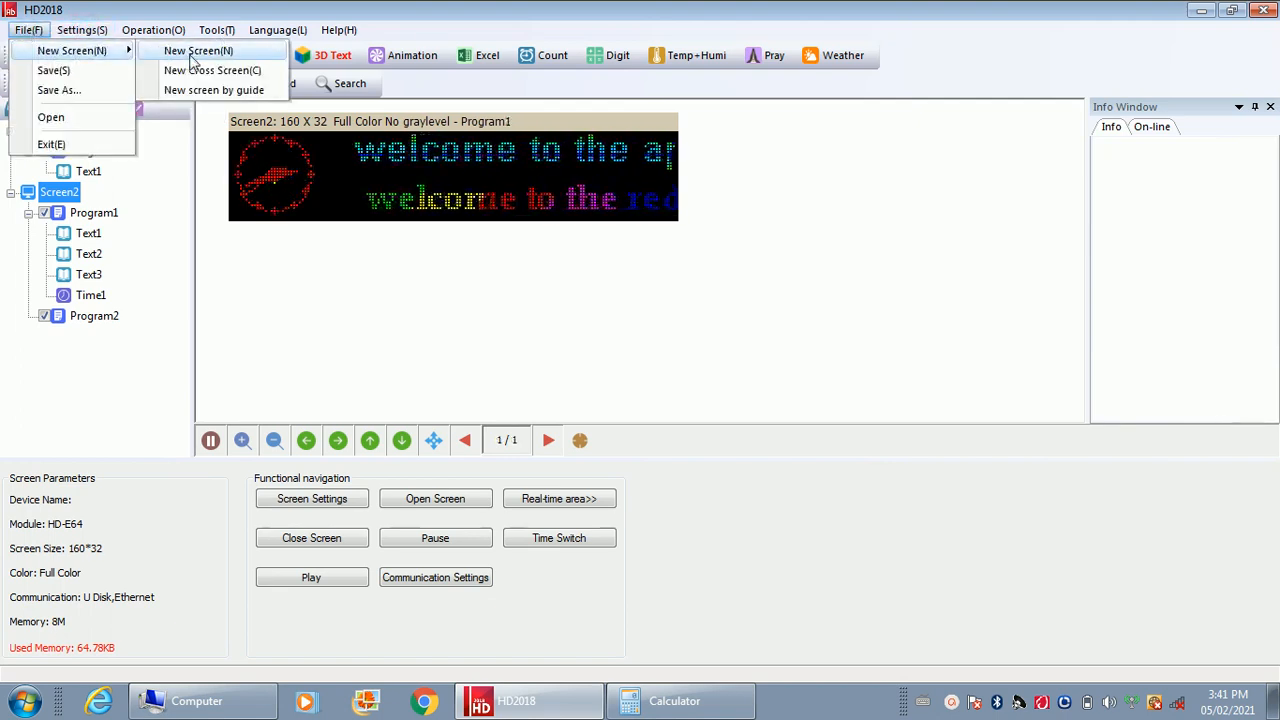
click(195, 52)
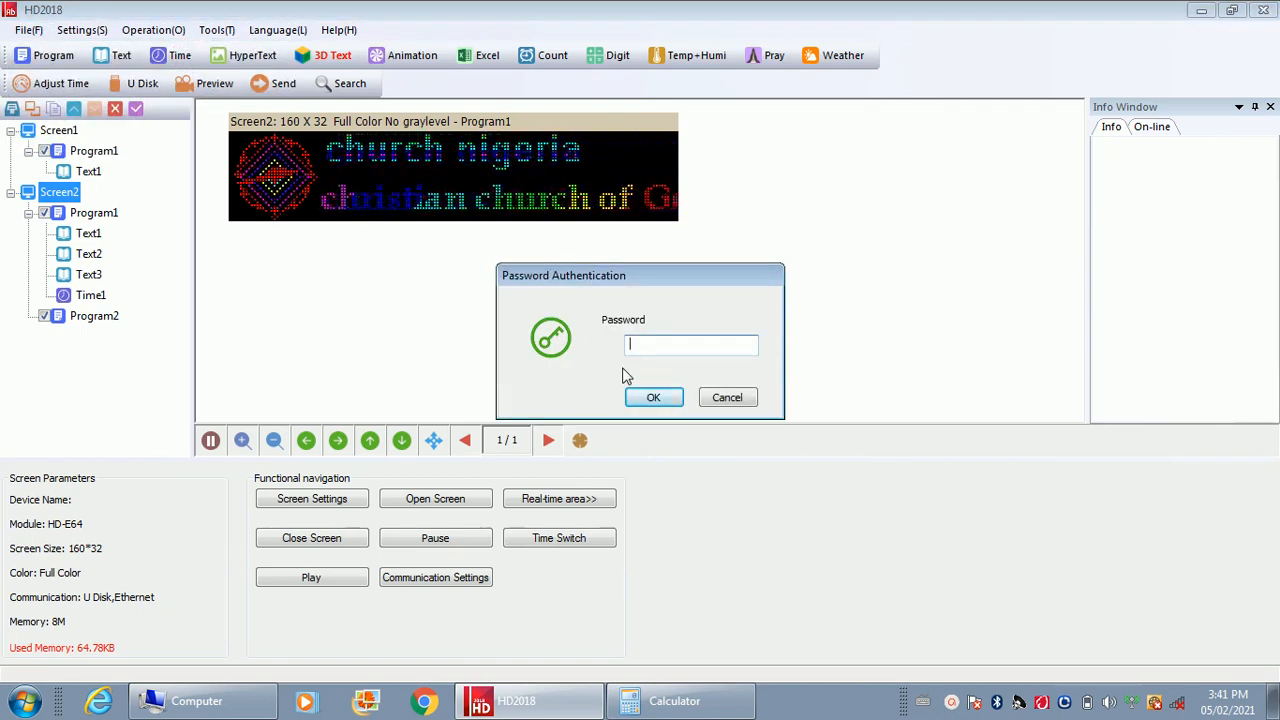
text(888)
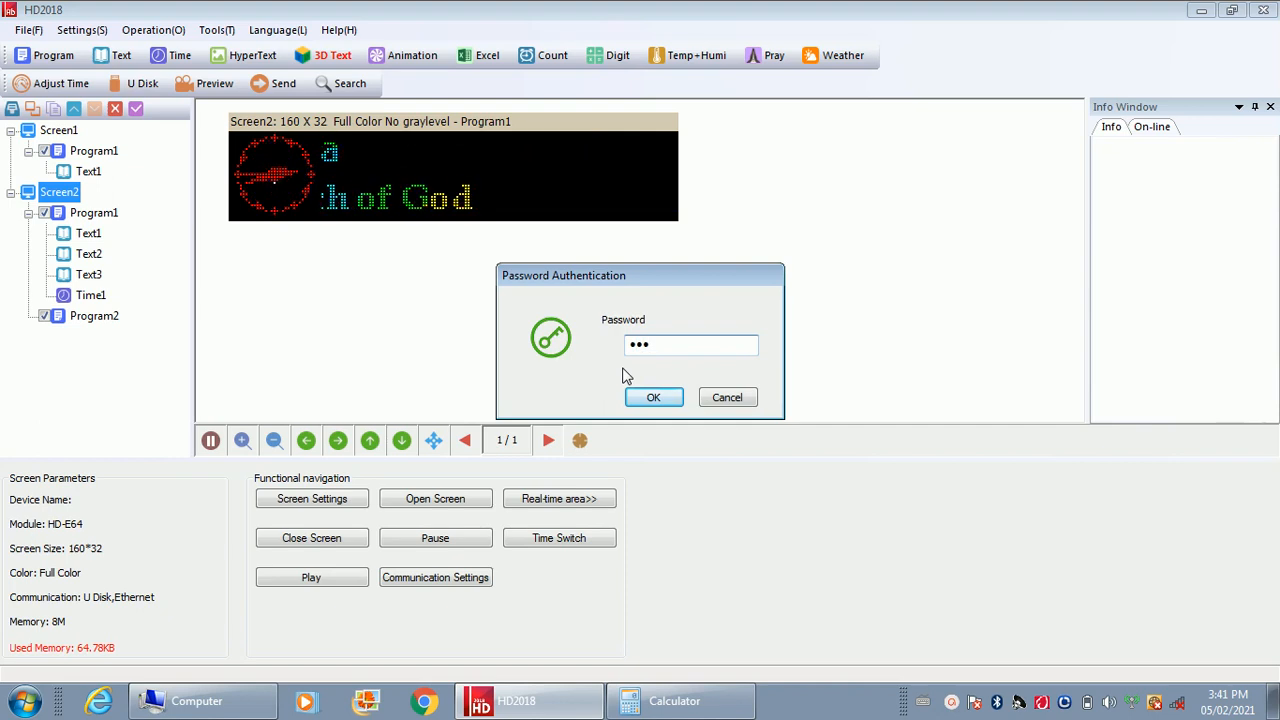
click(670, 397)
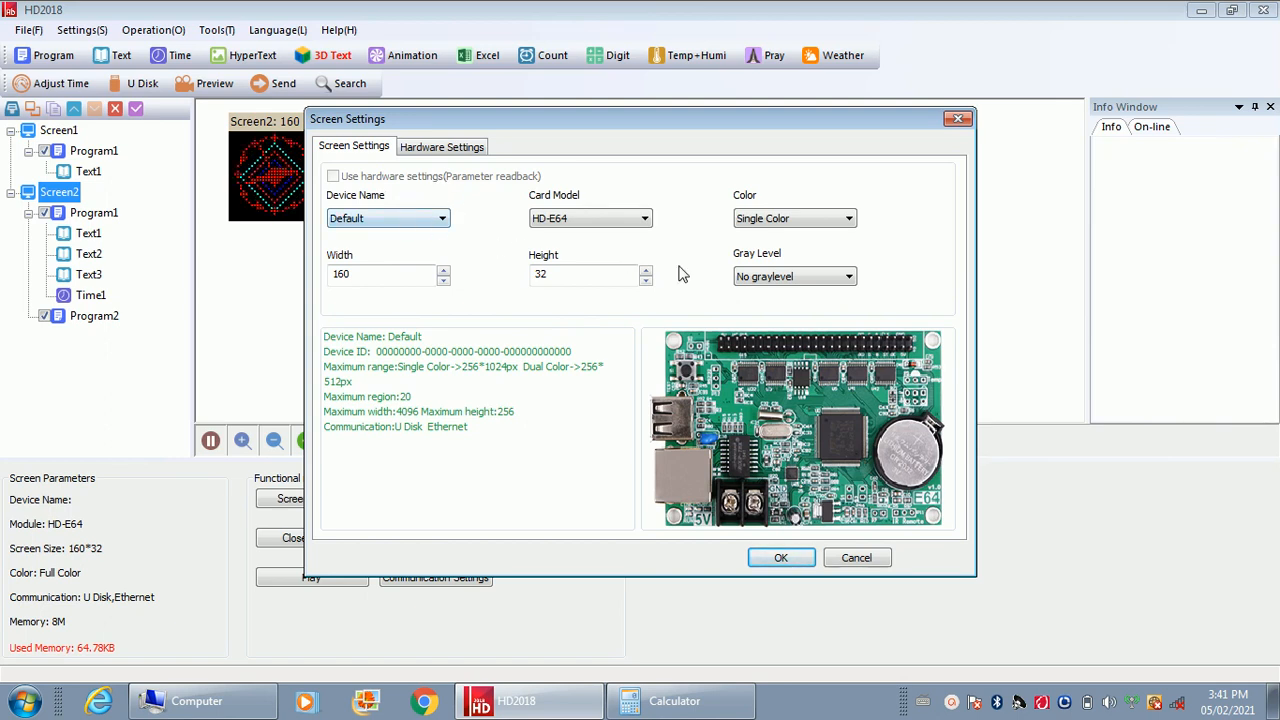
Set the new screen's size to 64 wide and 16 high before choosing the card model
click(371, 278)
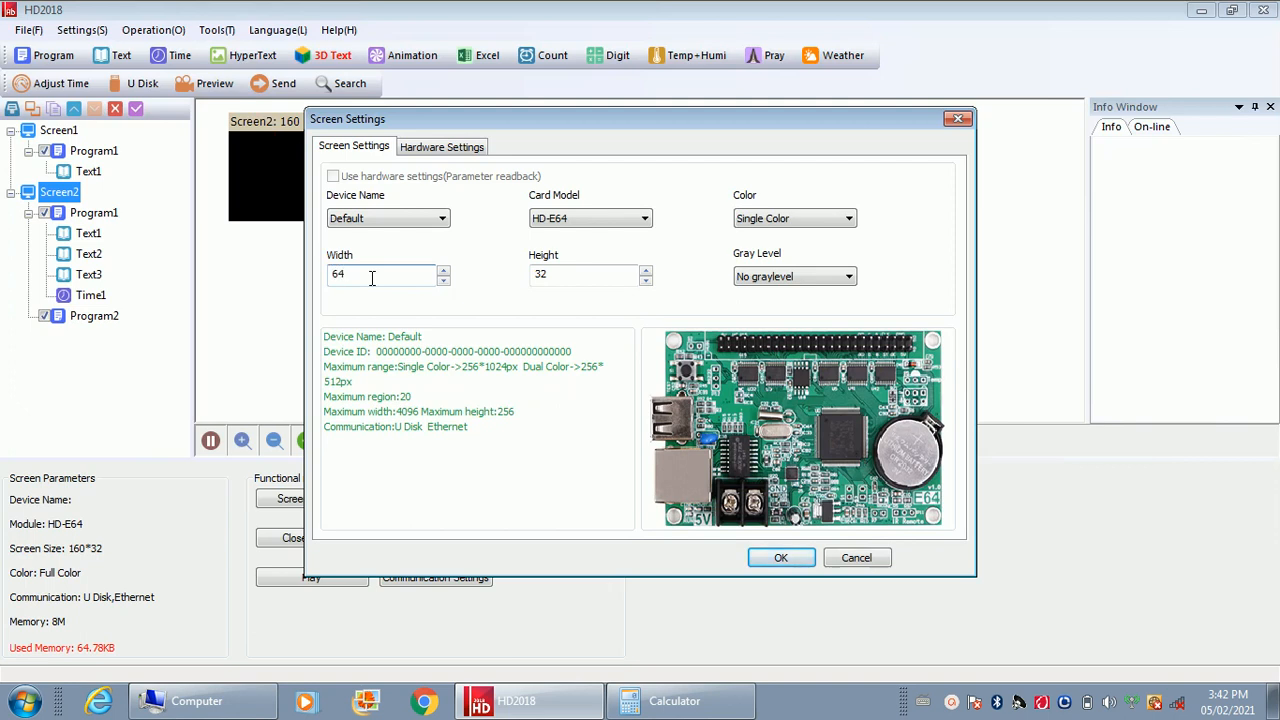
click(557, 273)
key(BackSpace)
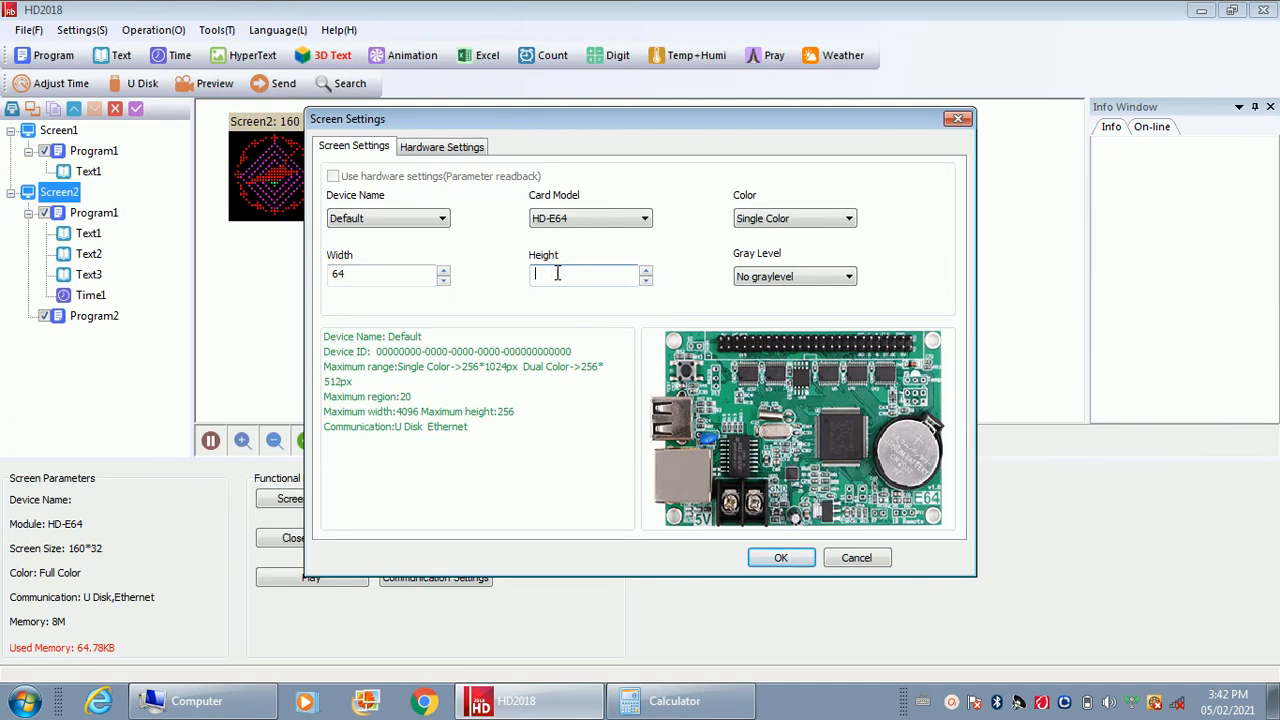
text(16)
Choose HD-W60 as the card model and create the new screen
click(622, 218)
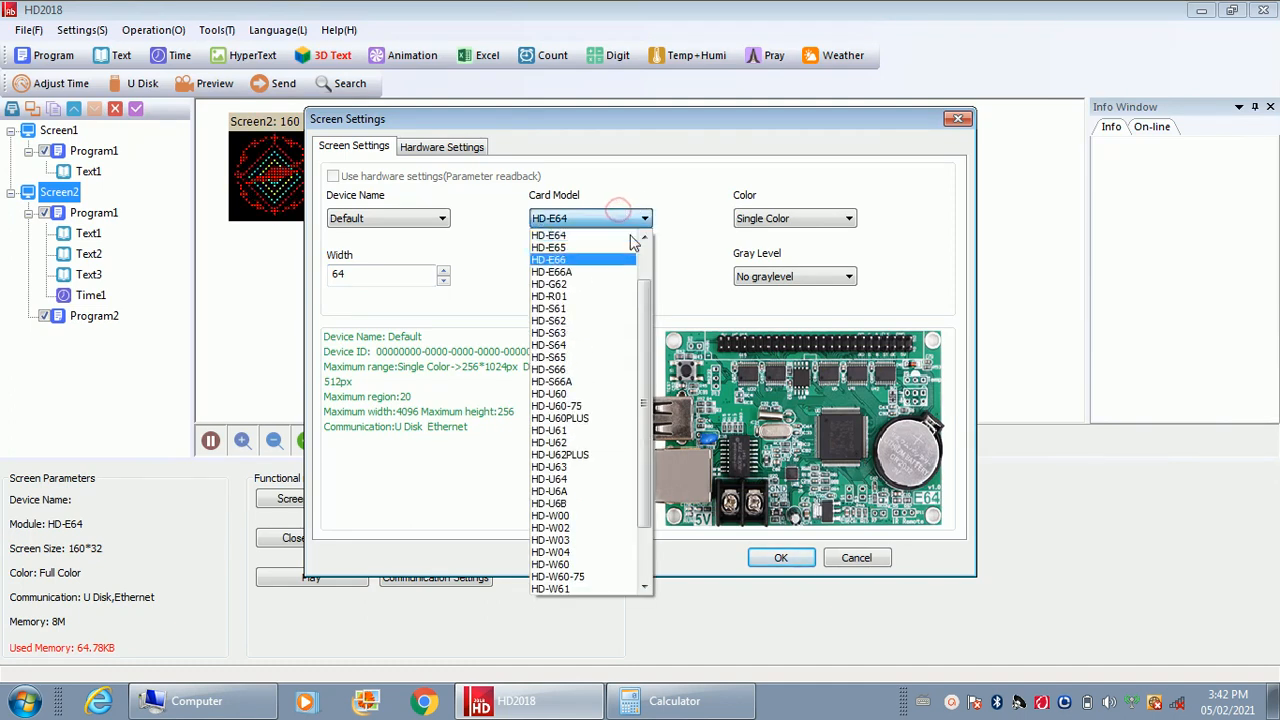
click(564, 564)
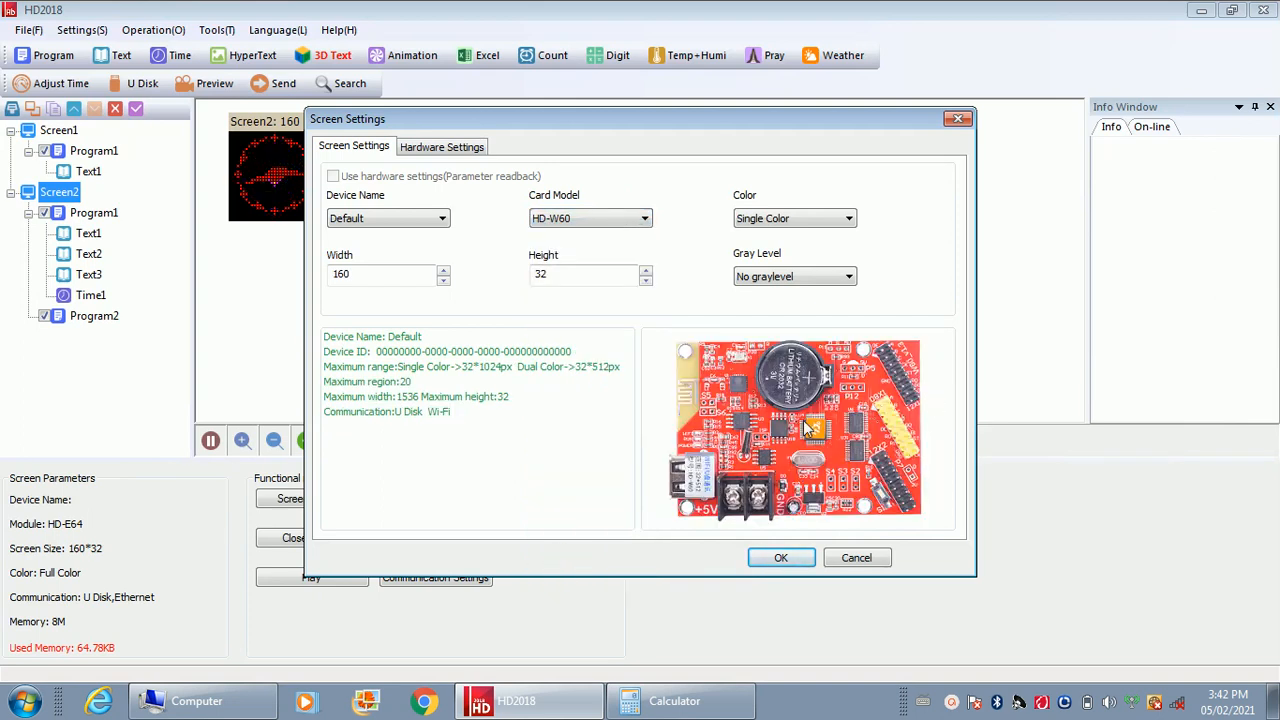
click(779, 558)
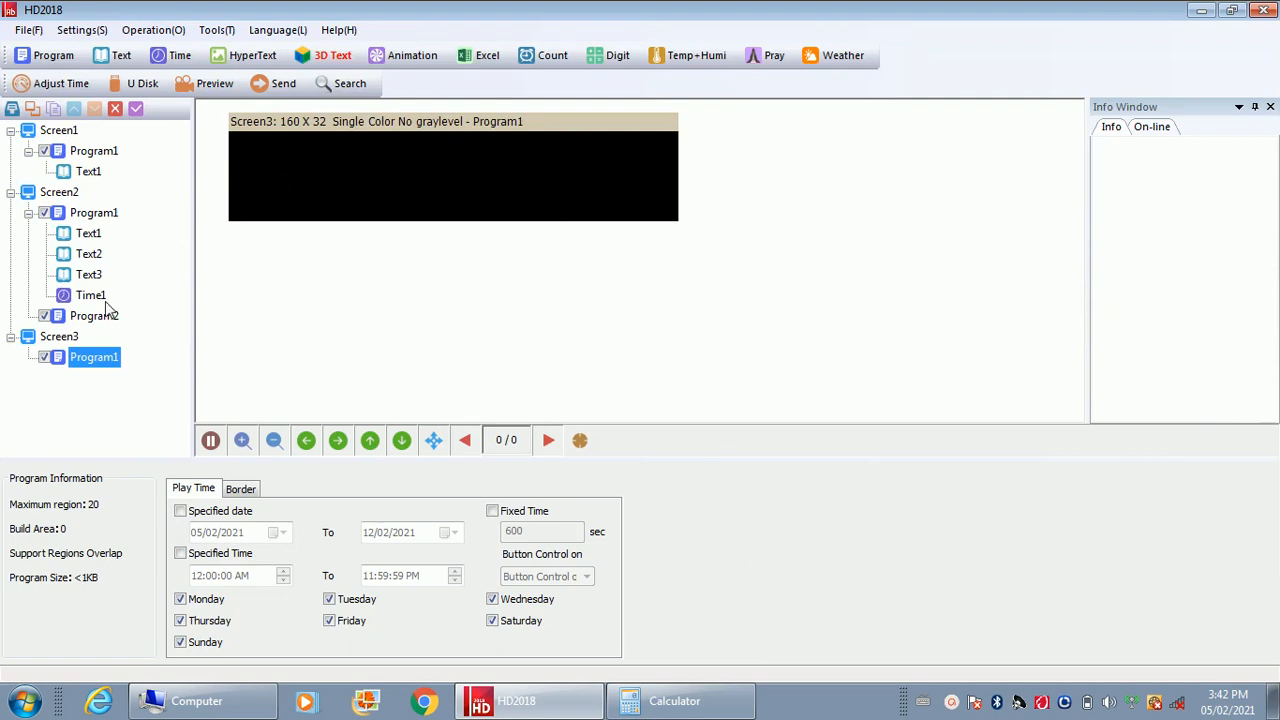
Unlock Screen3's settings with the password and set the width to 64 and the height to 16
click(60, 337)
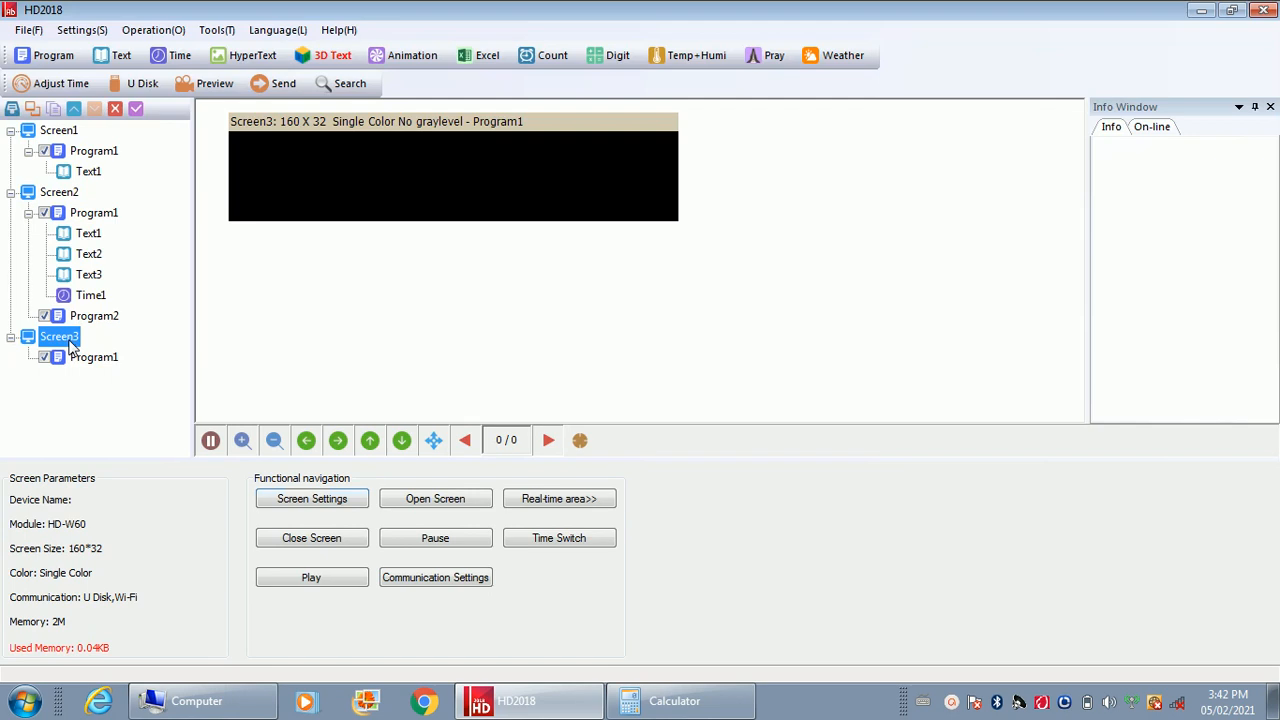
click(318, 505)
text(888)
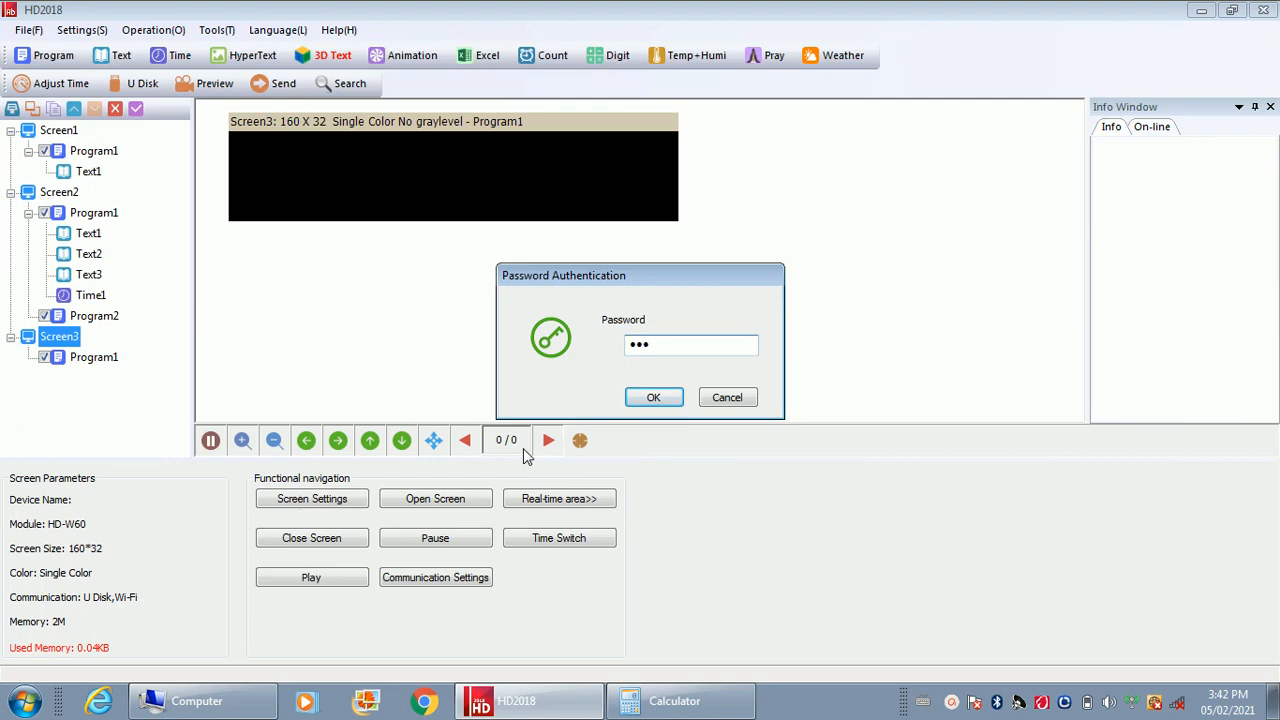
click(643, 397)
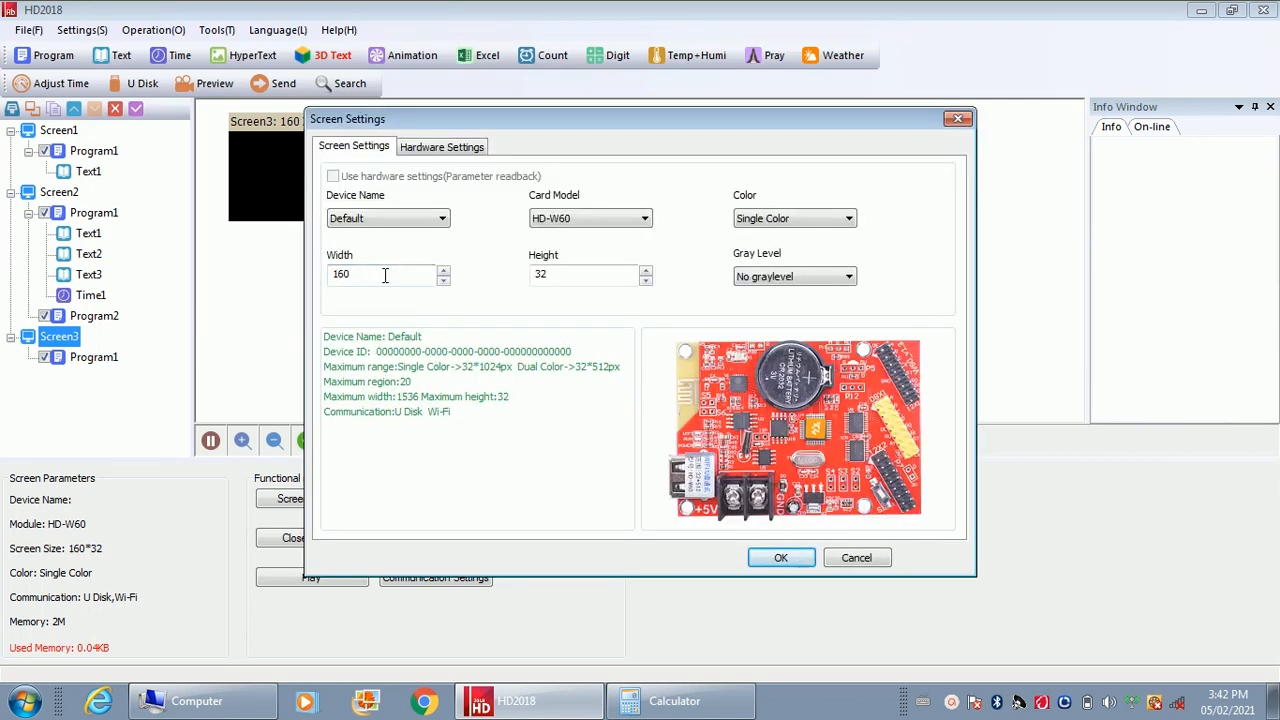
key(BackSpace)
click(556, 273)
key(BackSpace)
click(777, 558)
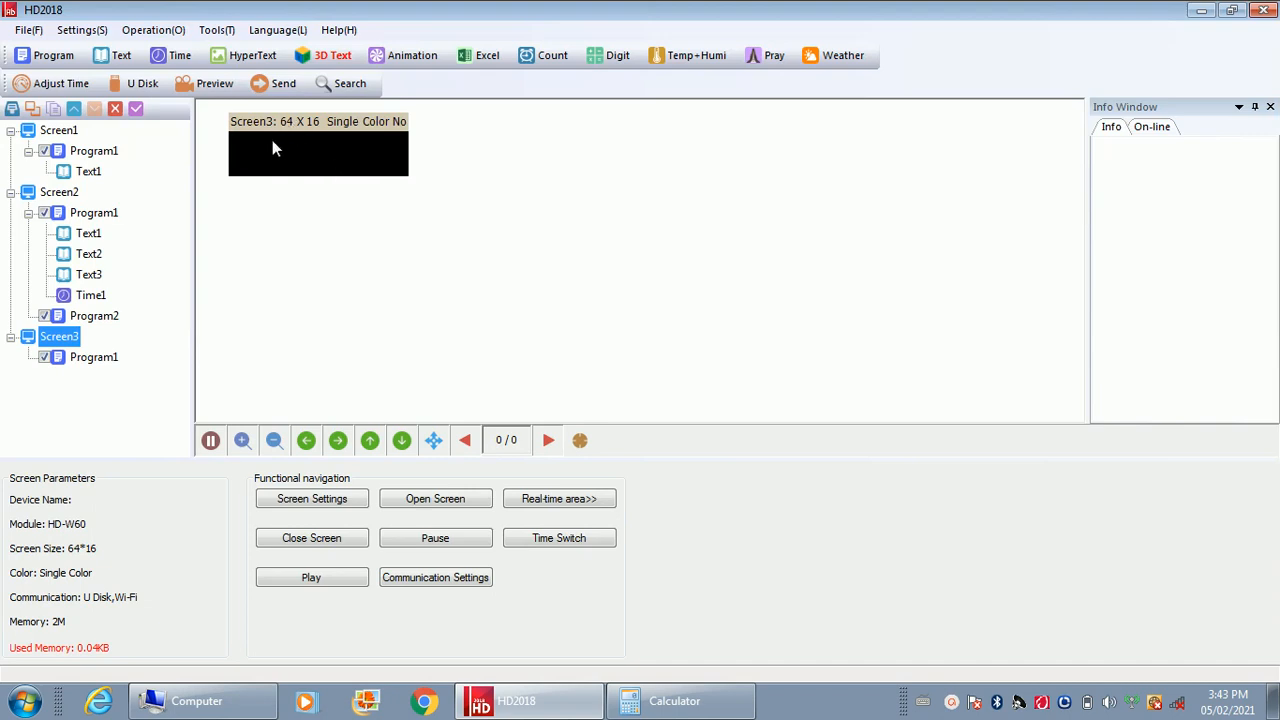
Add a text area to Screen3's Program1 and enlarge it to fill the full 64 × 16 screen
click(84, 364)
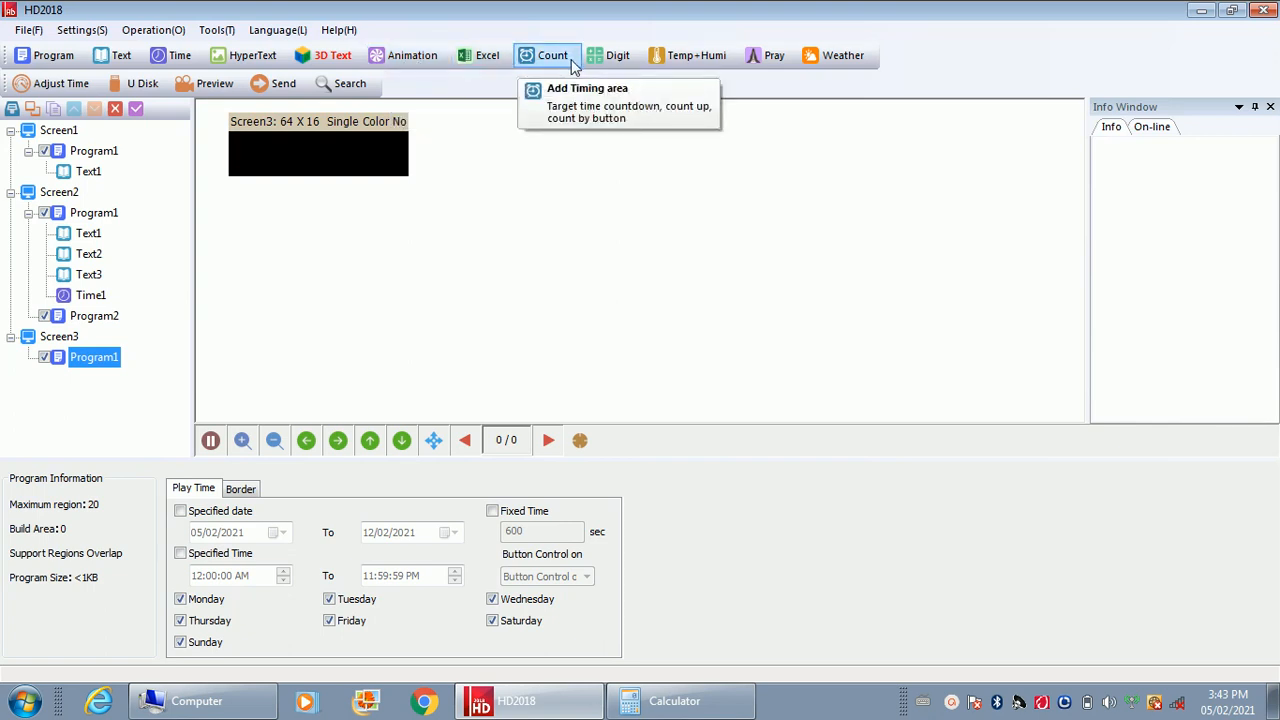
click(131, 63)
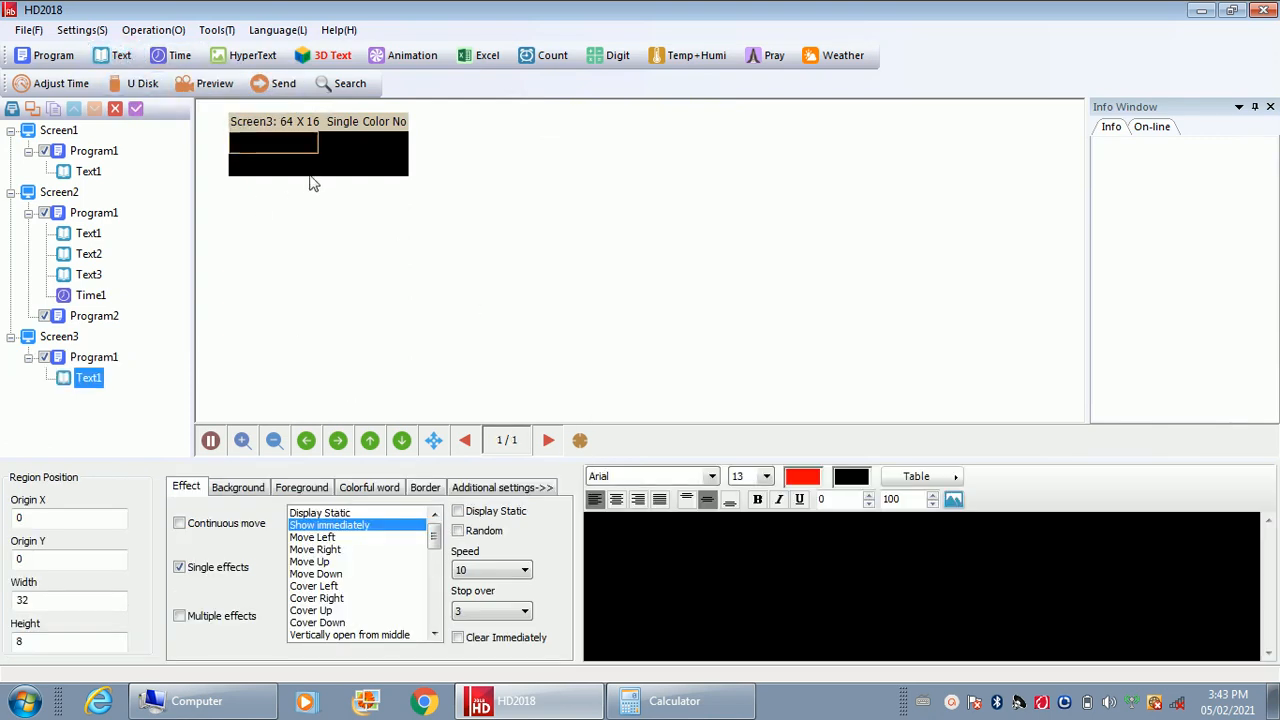
drag(318, 137, 367, 176)
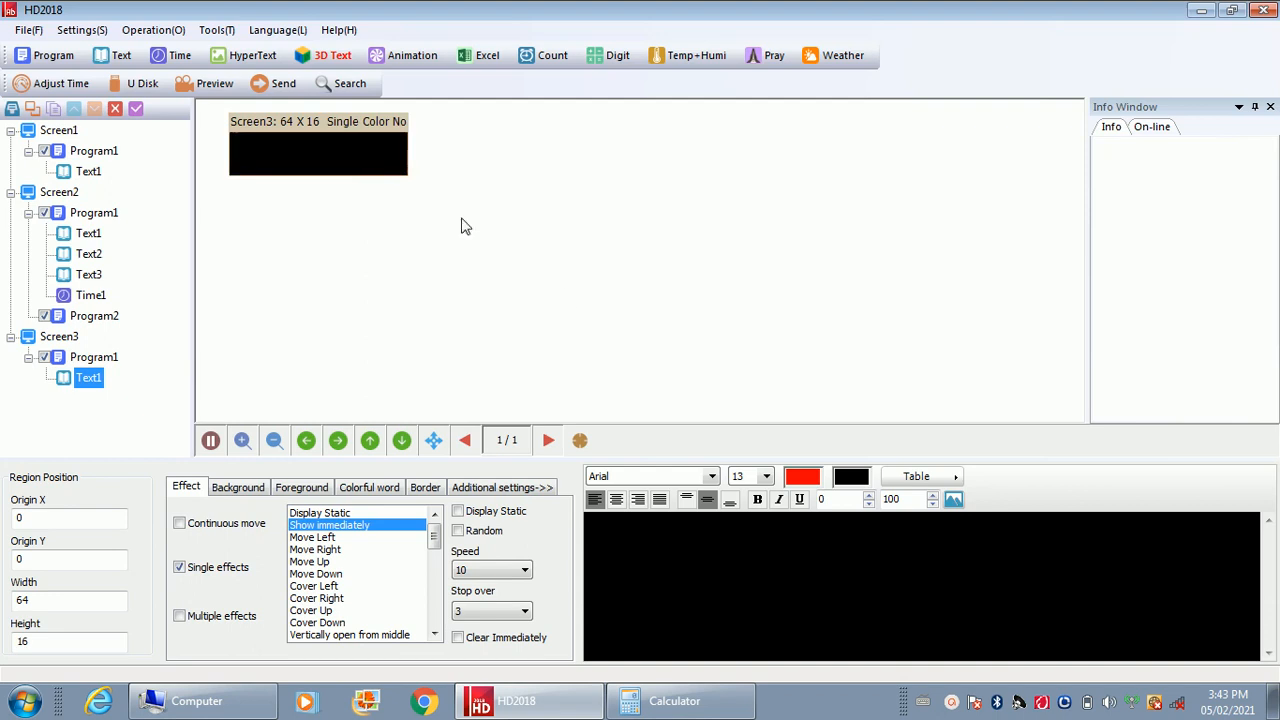
Enter the message "WELCOME TO LED TRAINING VERSION 4.O" in the new text area
click(607, 531)
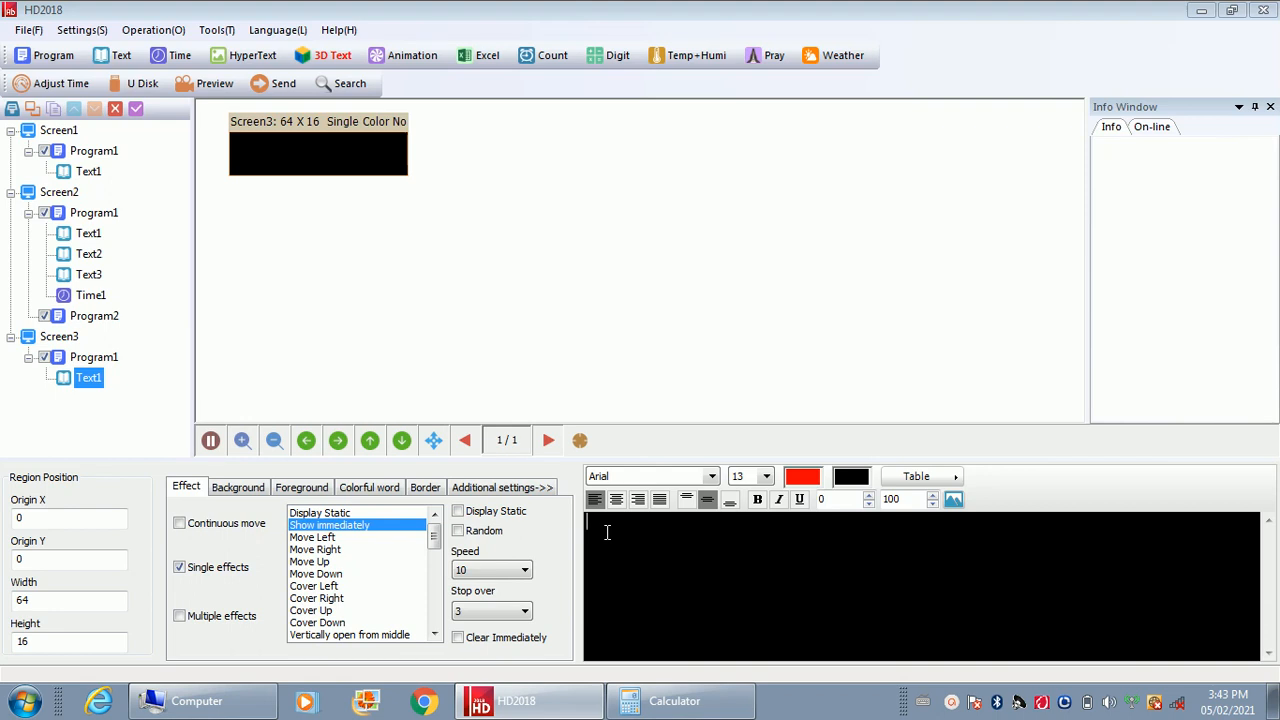
text(WELCOME)
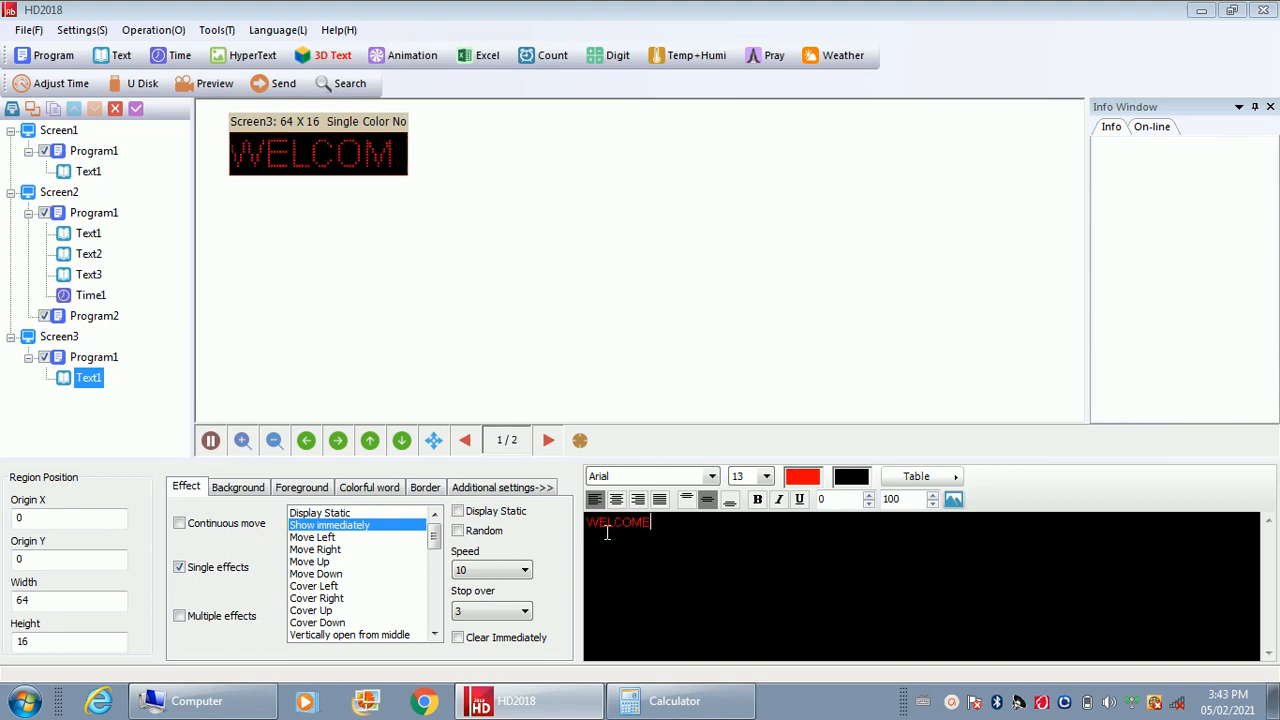
text( TO LED TRAINING VE)
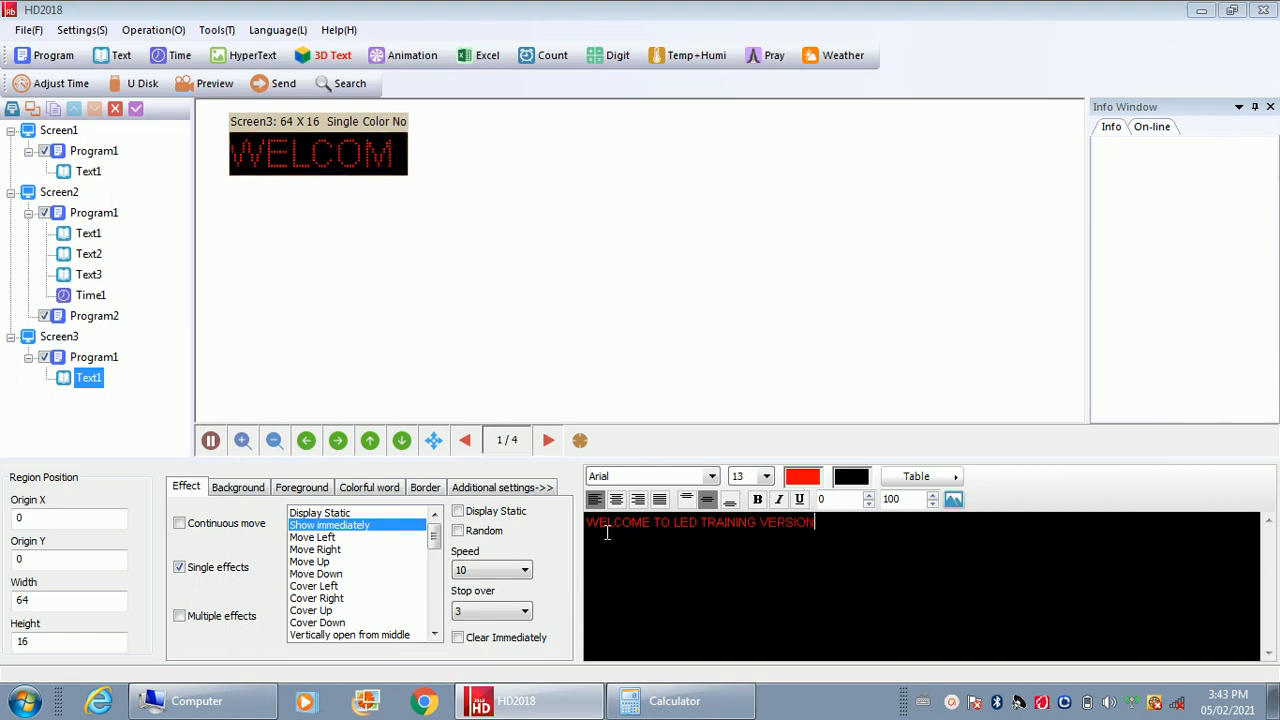
text(RSION 4)
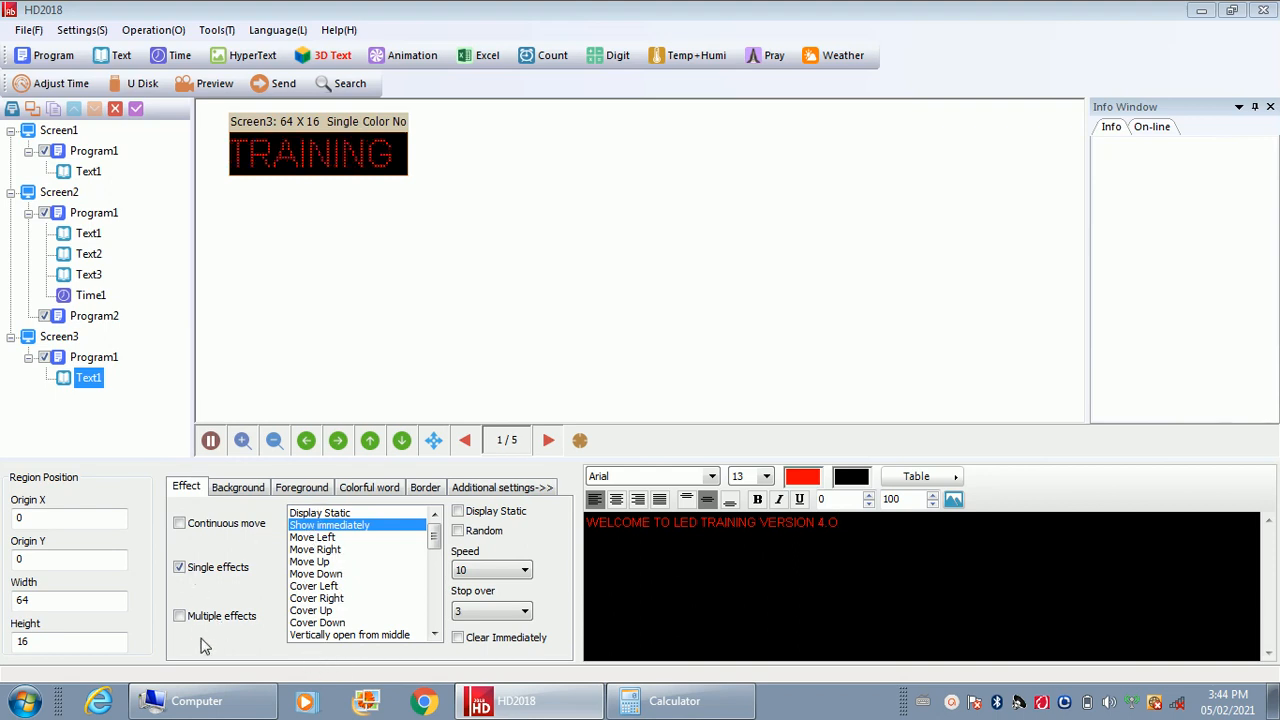
Turn on continuous move for the message and make all of its text bold
click(180, 530)
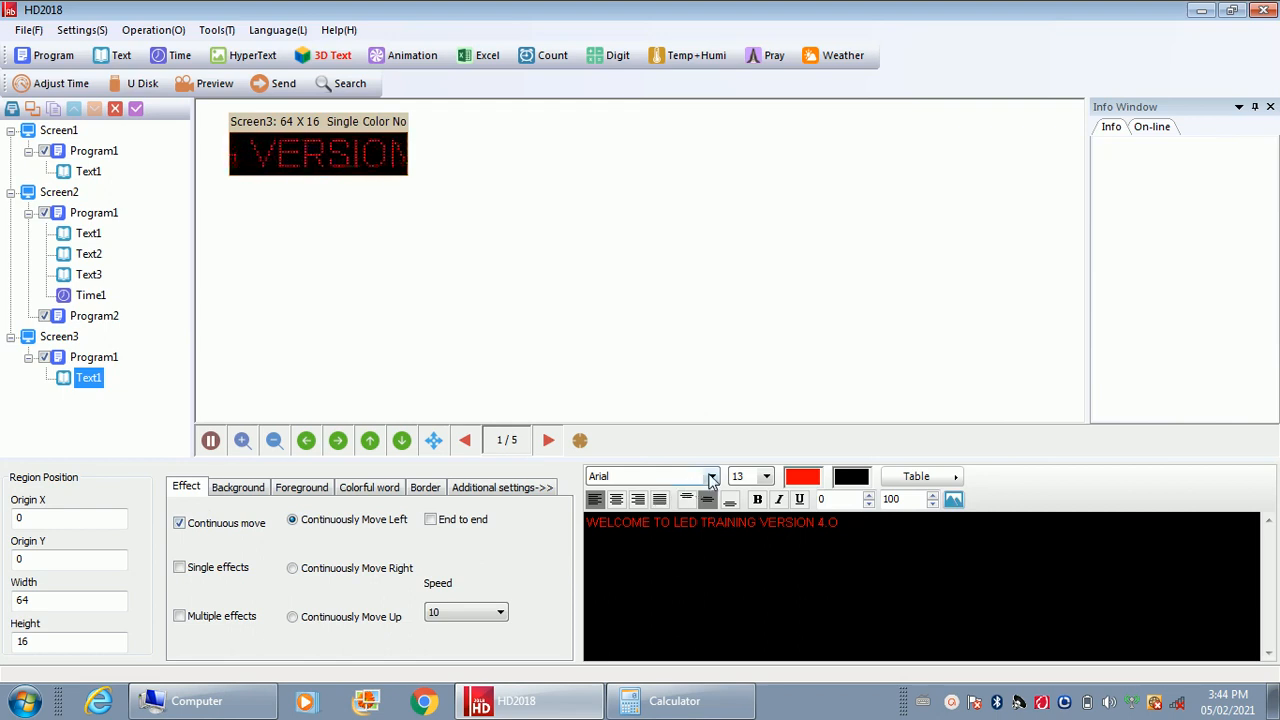
click(712, 477)
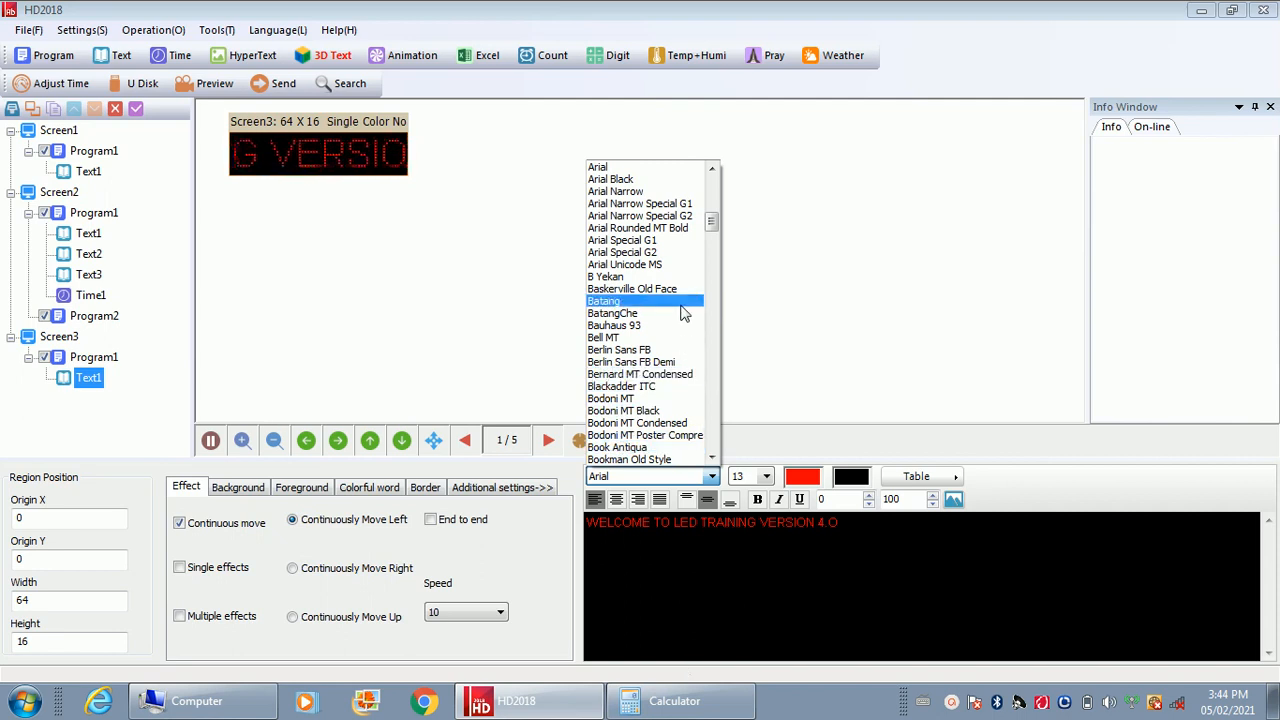
click(854, 556)
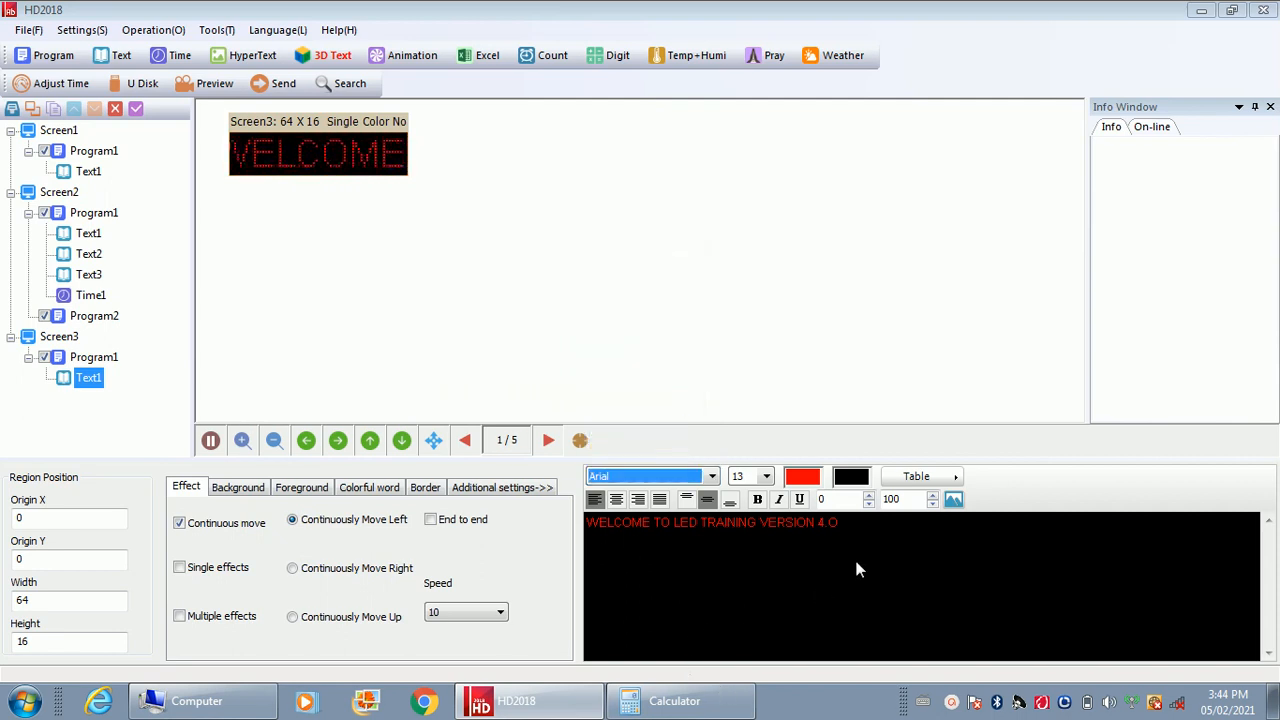
drag(848, 522, 574, 530)
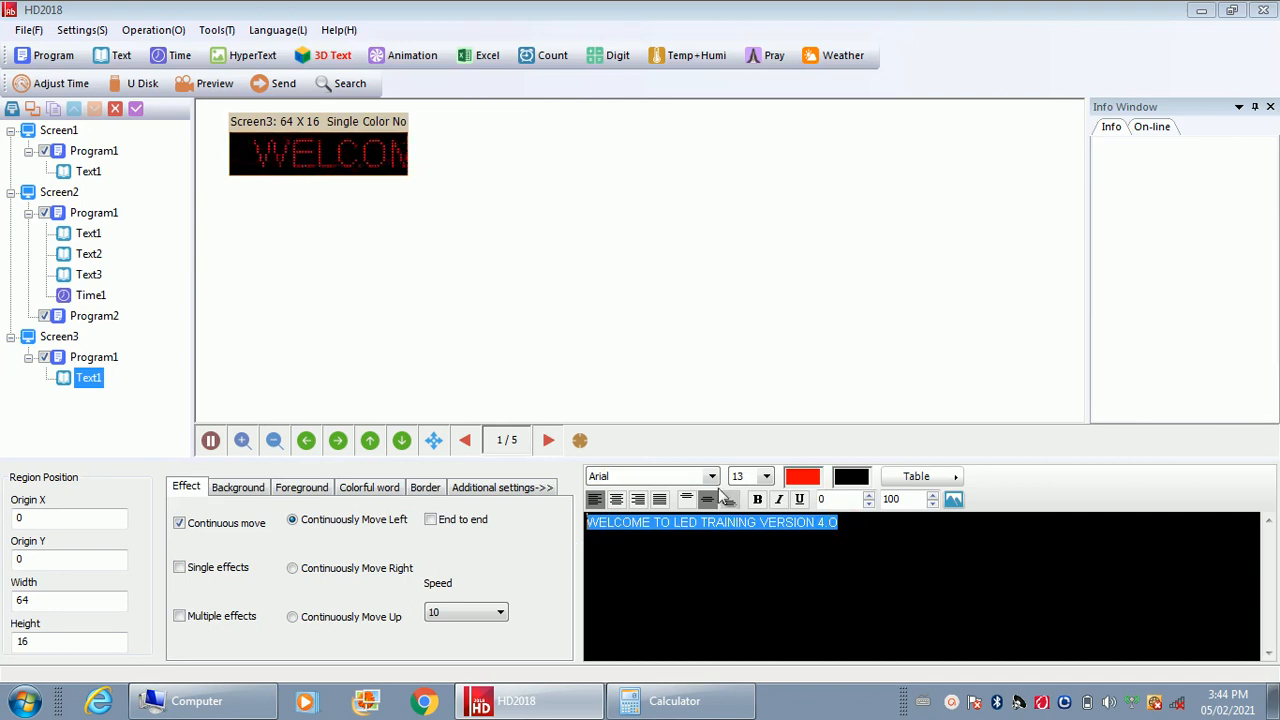
click(759, 499)
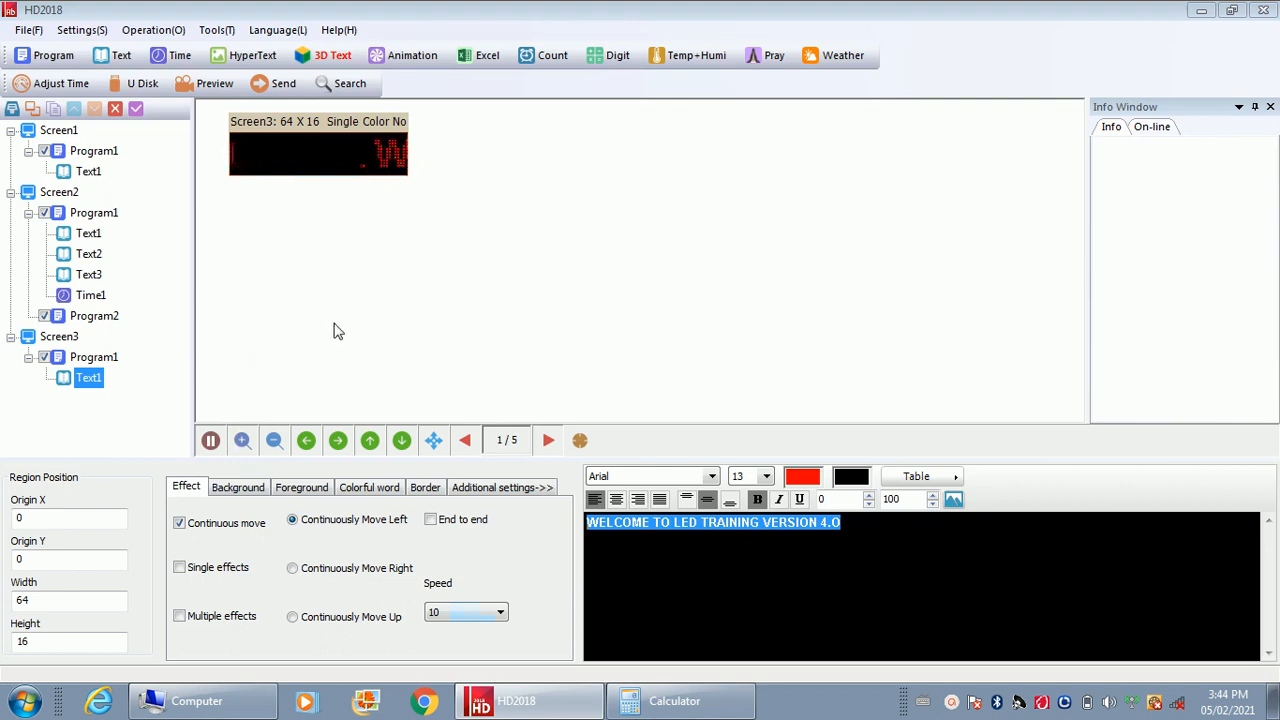
Set the message's continuous move speed to 15
click(445, 615)
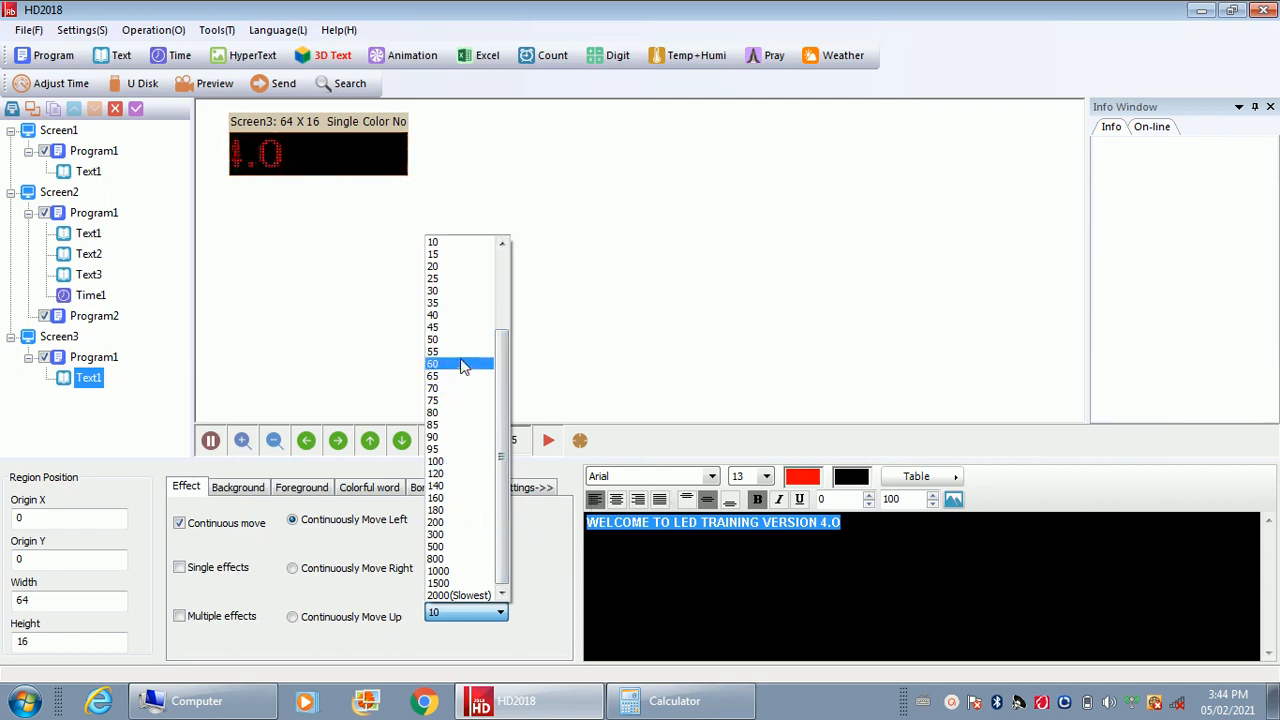
scroll(503, 397, up, 3)
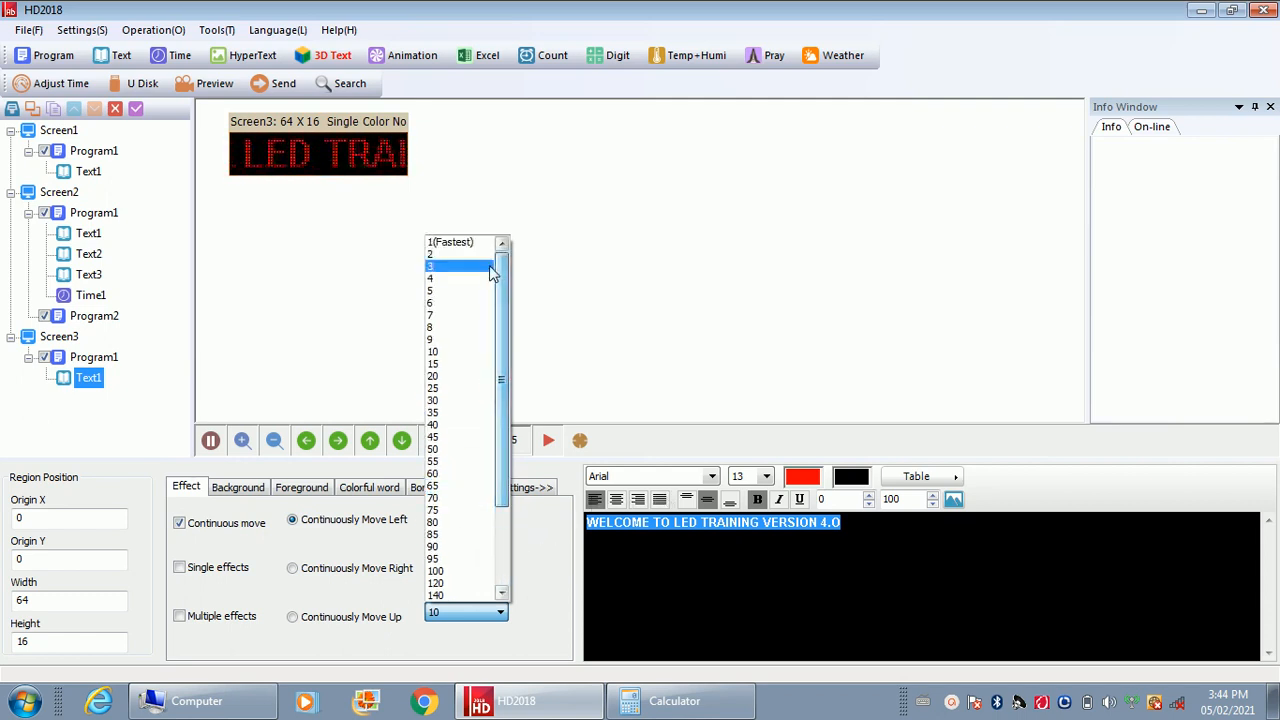
click(445, 365)
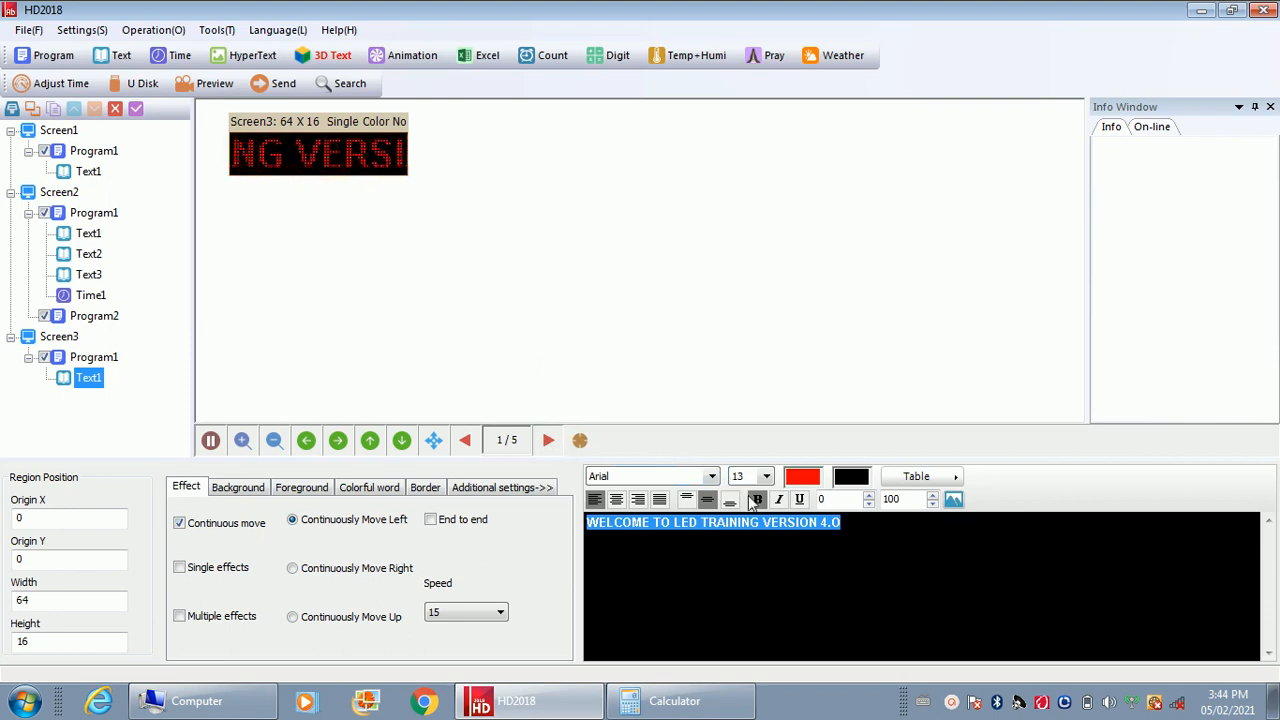
click(950, 704)
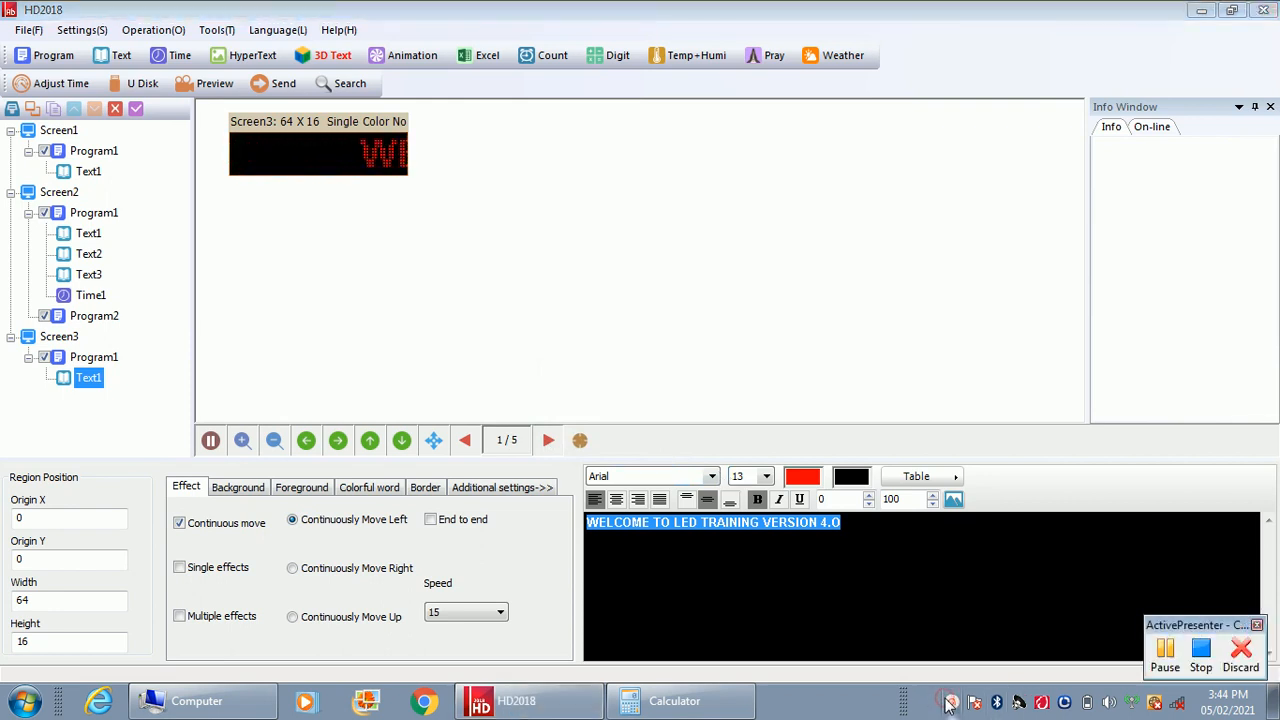
click(1166, 652)
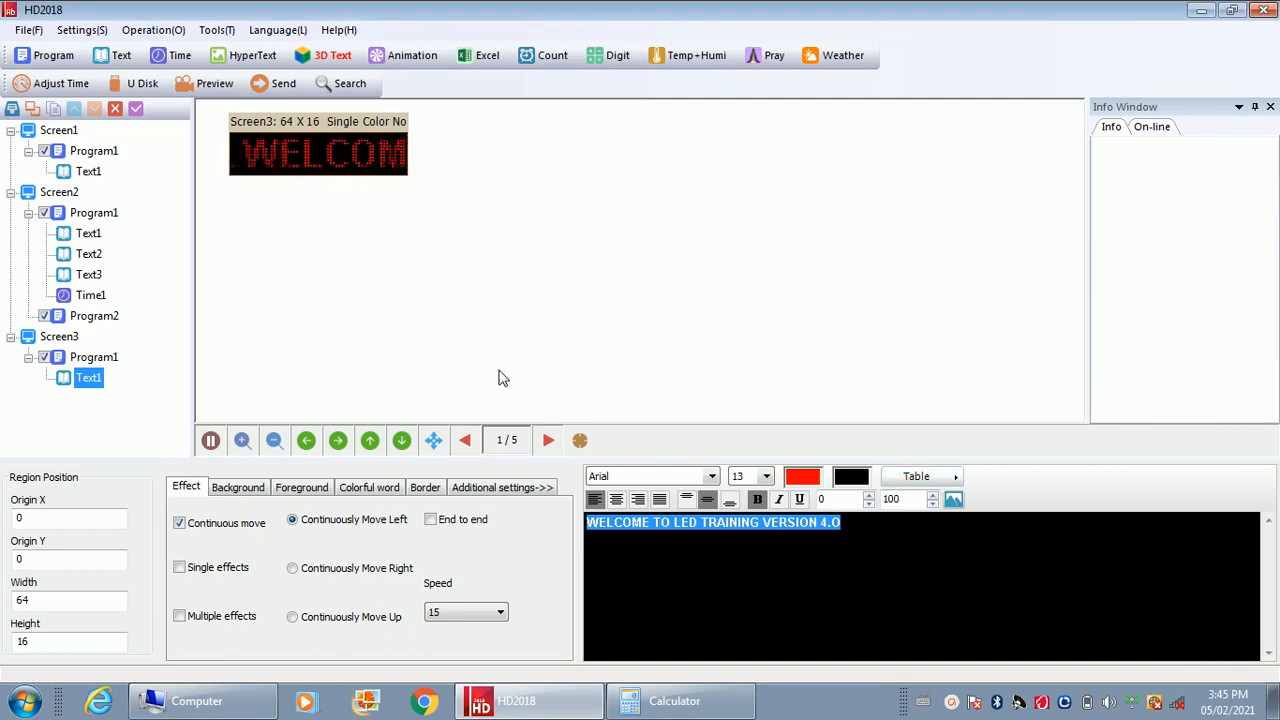
Set the message's continuous move speed to 30 and enable the default background with the diamond-shape effect
click(452, 612)
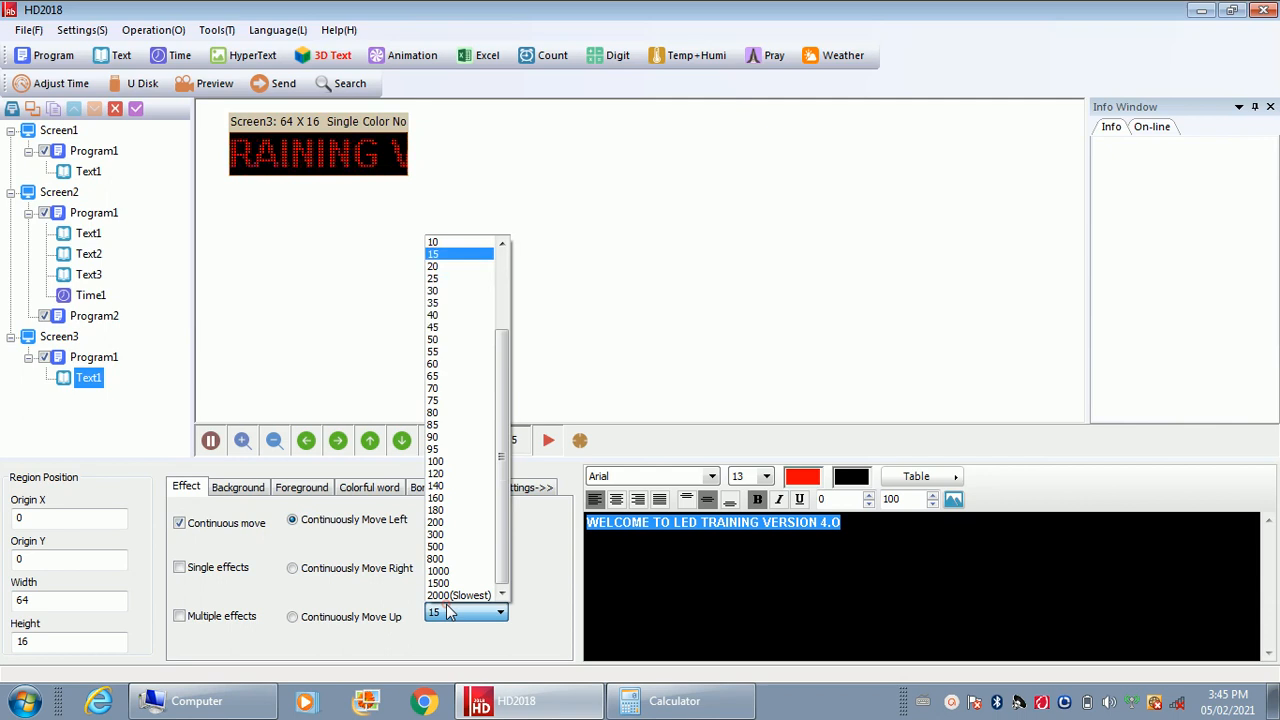
click(470, 291)
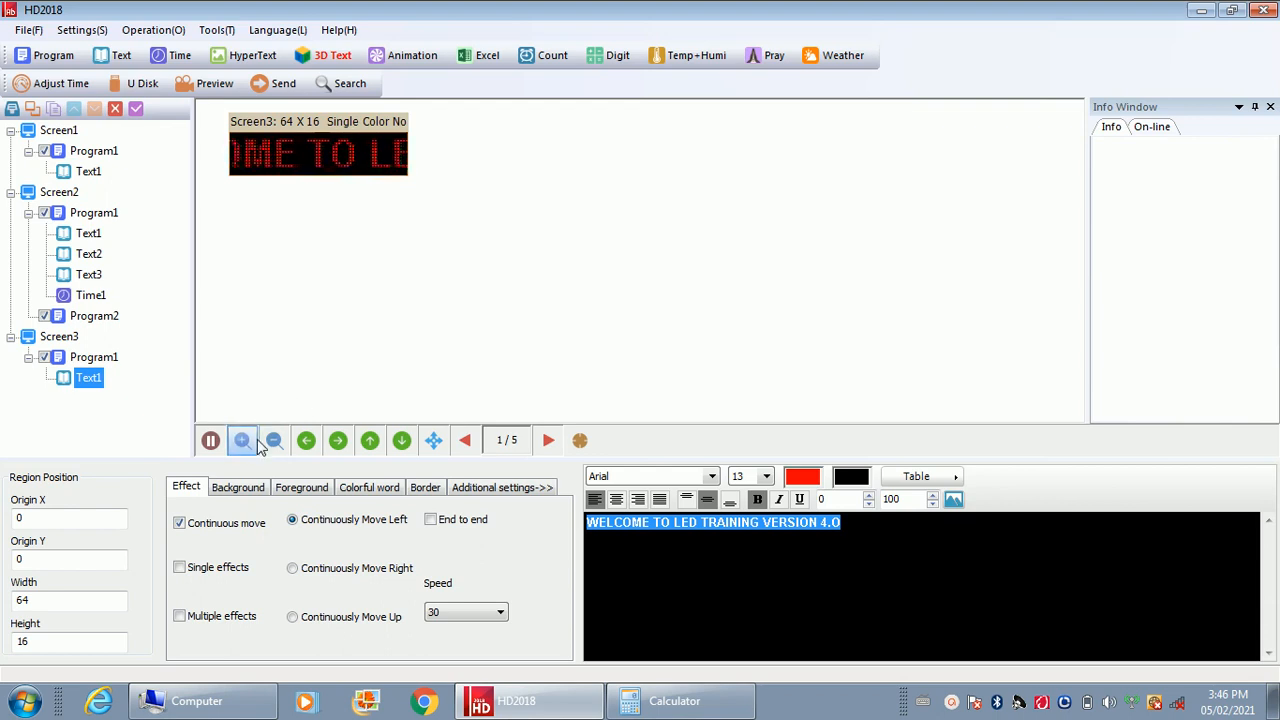
click(238, 488)
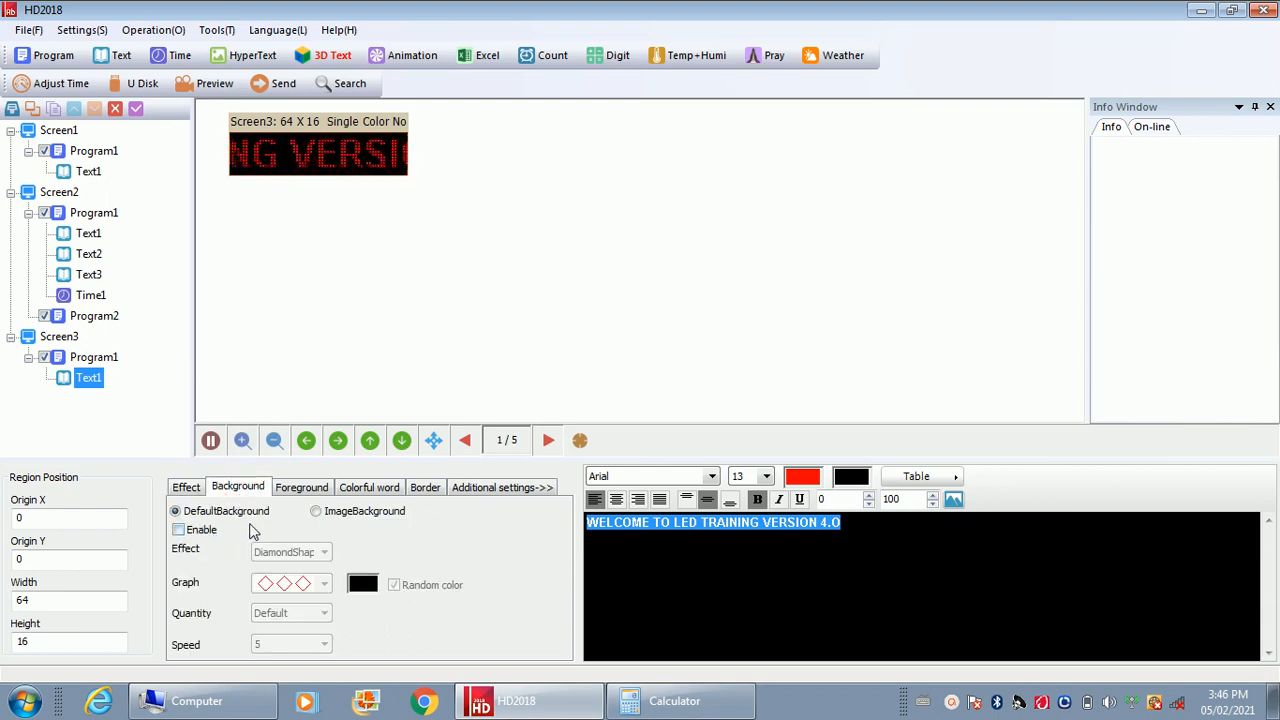
click(179, 530)
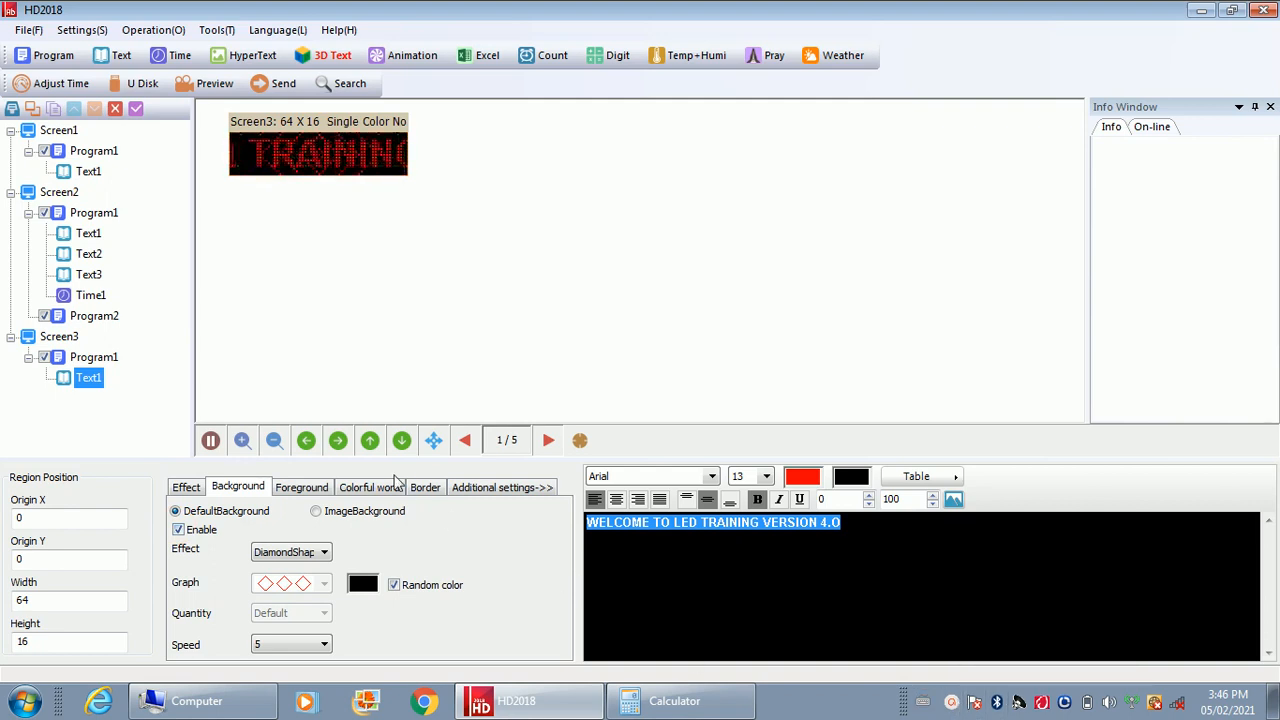
Apply the foreground effect in the second row, first column to the text area and disable its default background
click(300, 487)
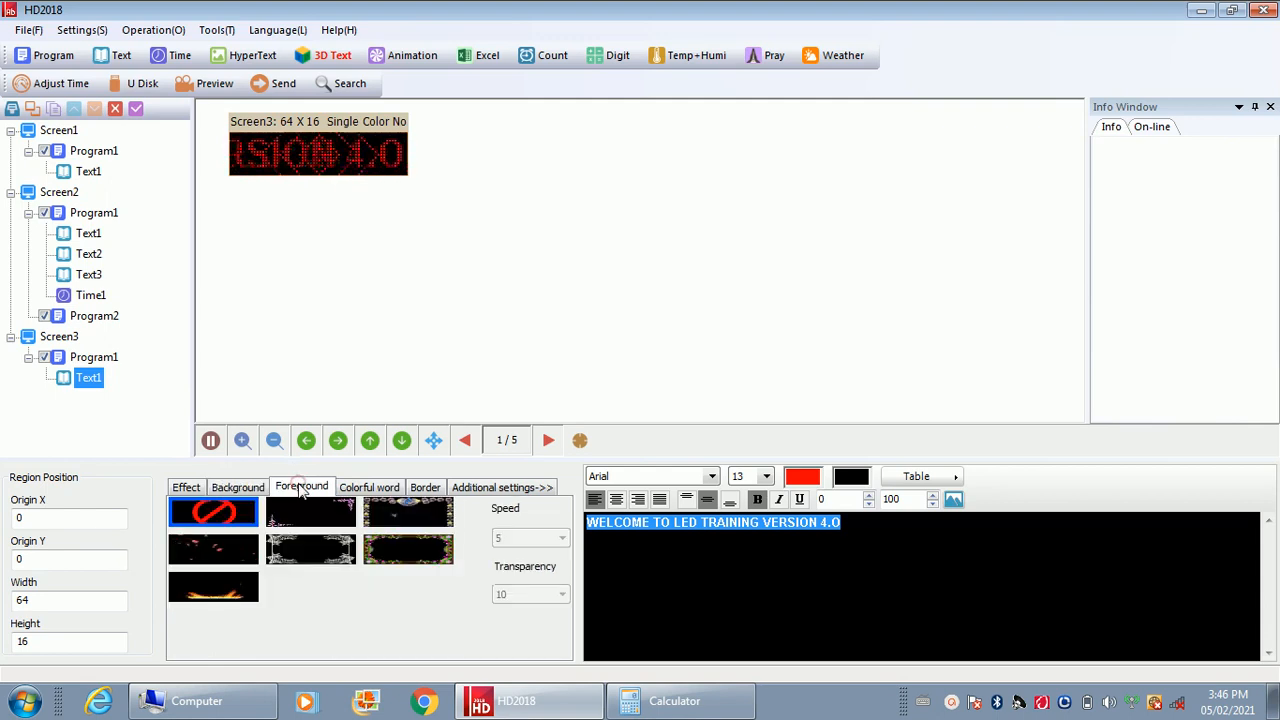
click(222, 562)
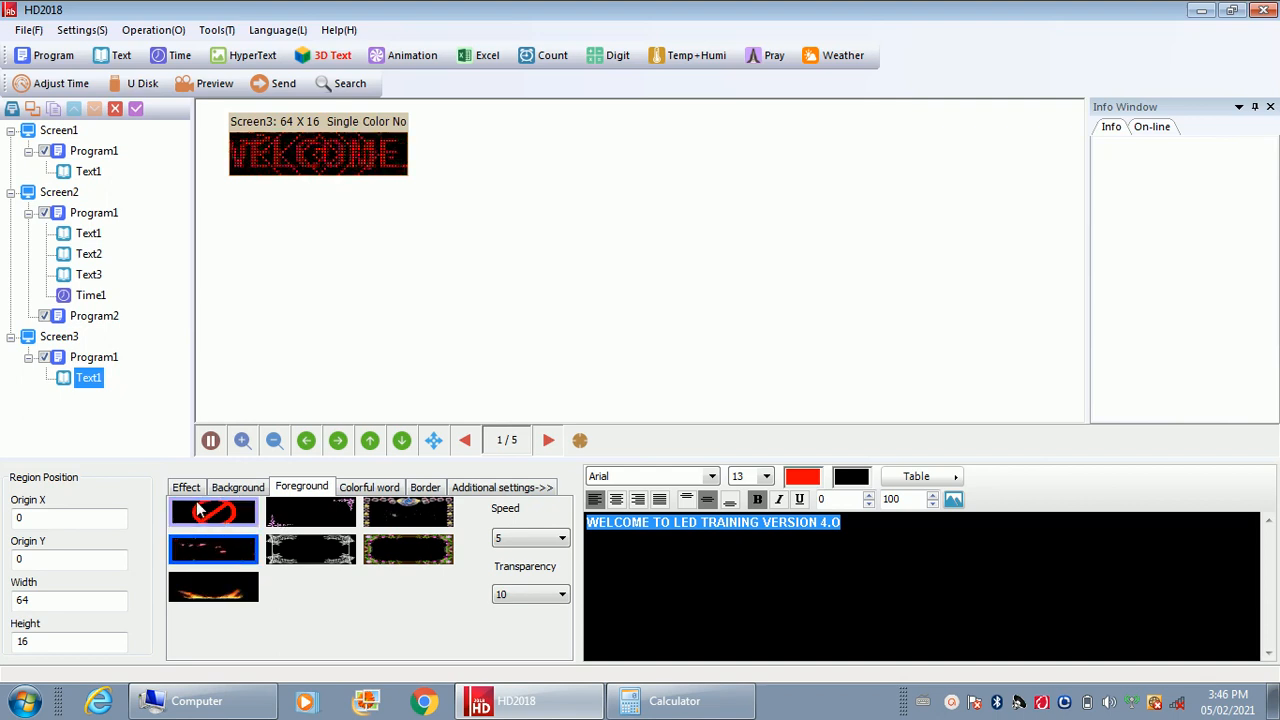
click(238, 487)
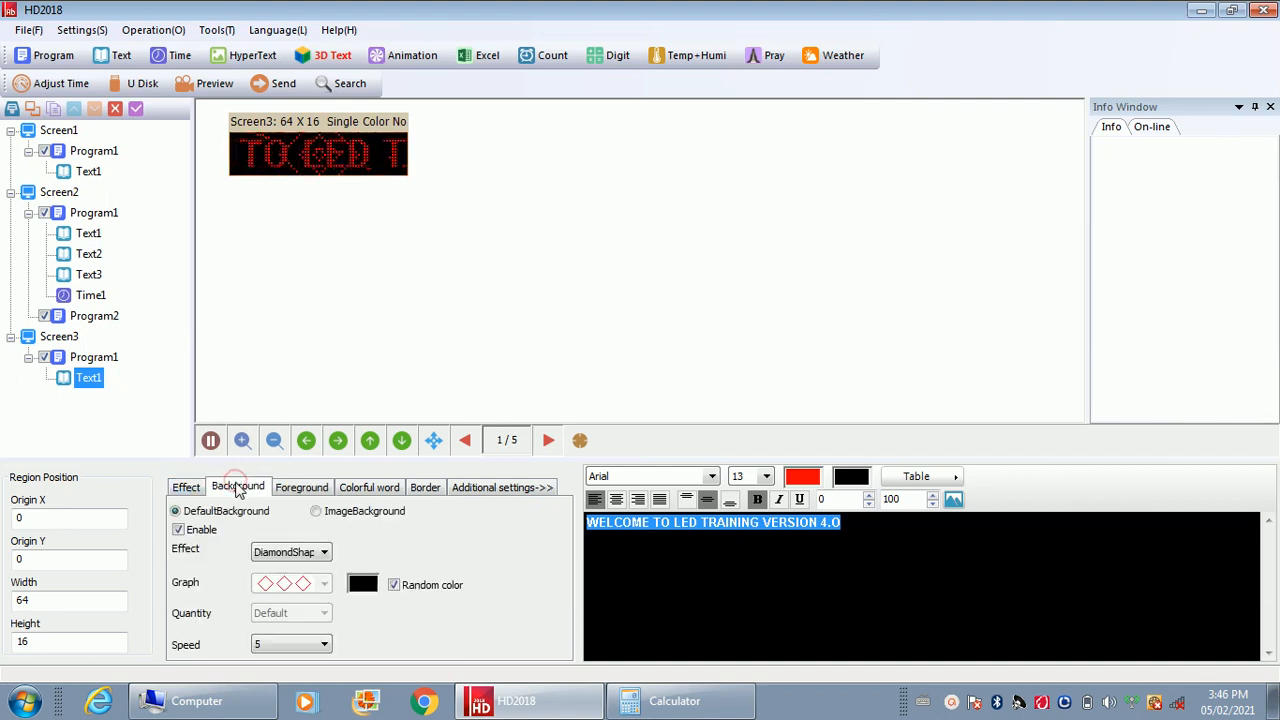
click(179, 531)
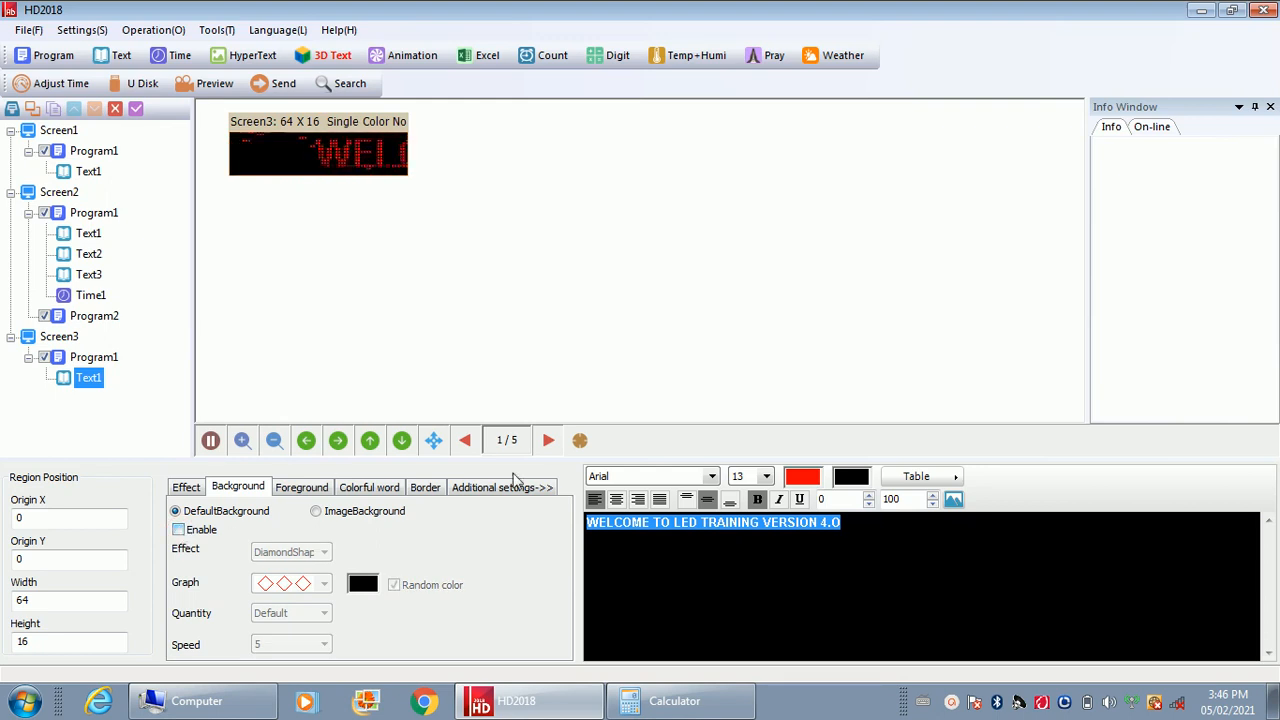
Apply the colorful word effect in the second row, third column to the message
click(291, 489)
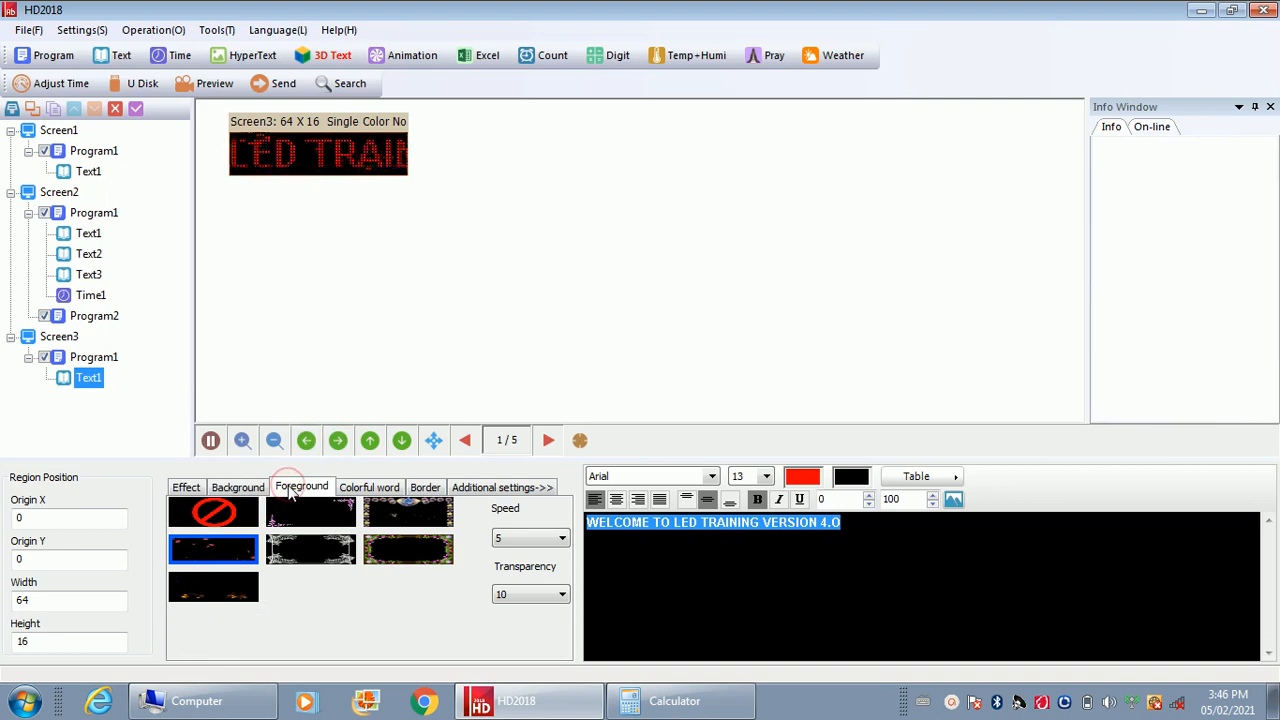
click(391, 487)
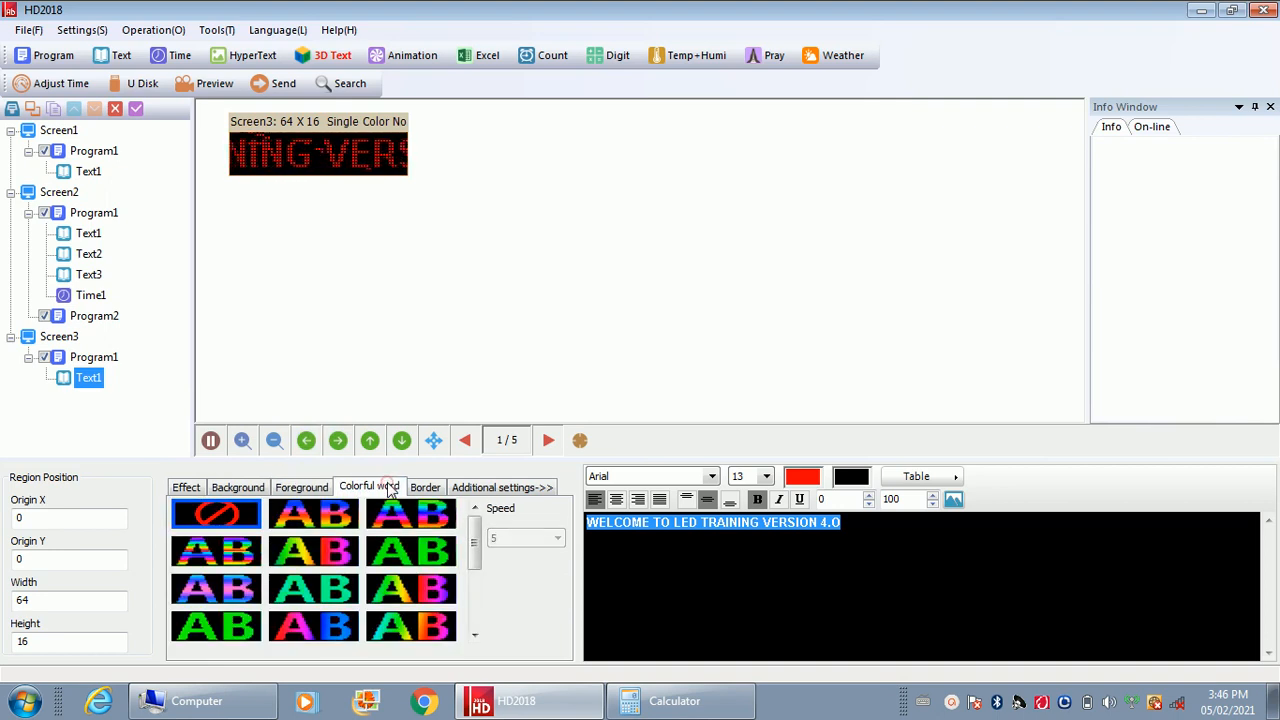
click(412, 556)
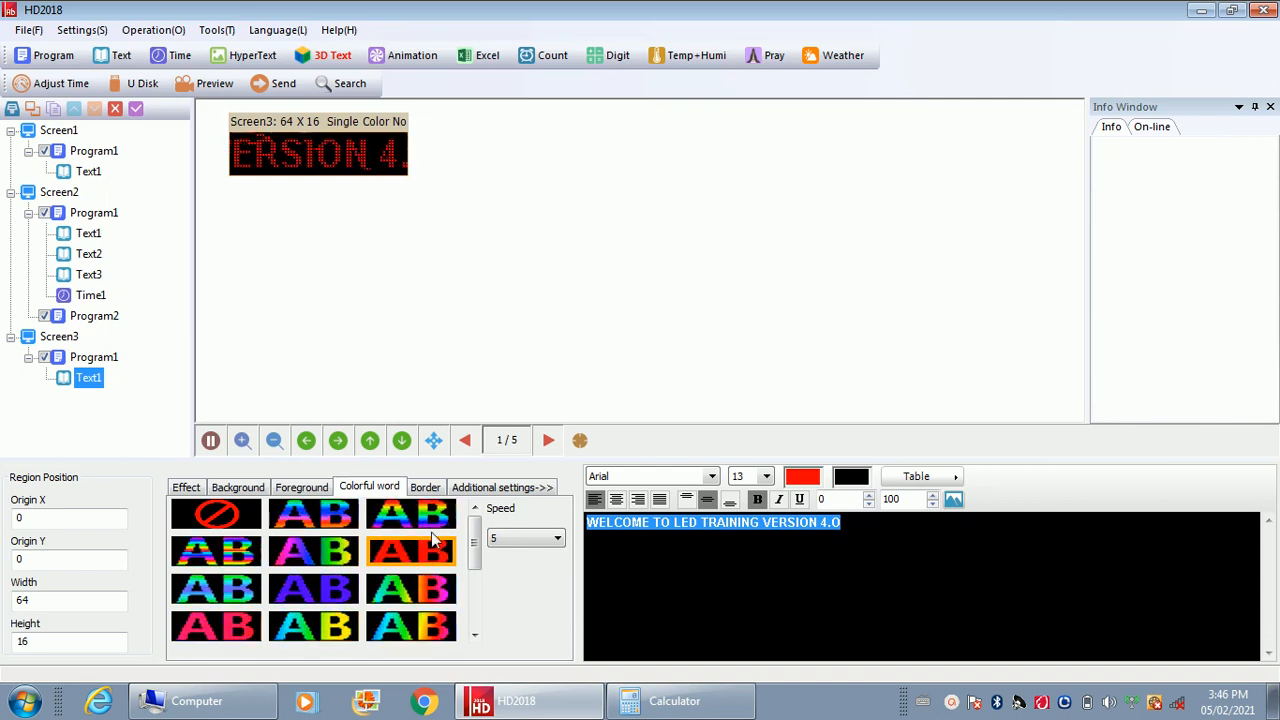
Enable a solid-color border around the text area and choose a dashed red line style of thickness 2
click(428, 489)
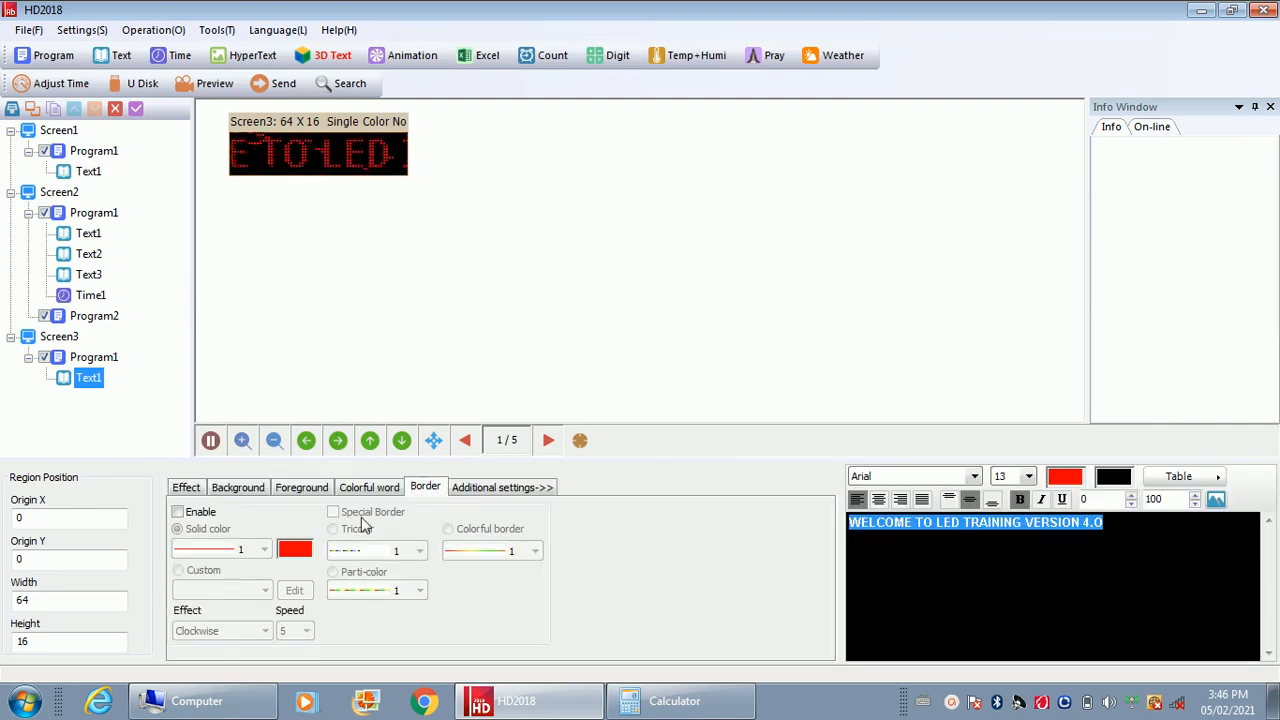
click(178, 512)
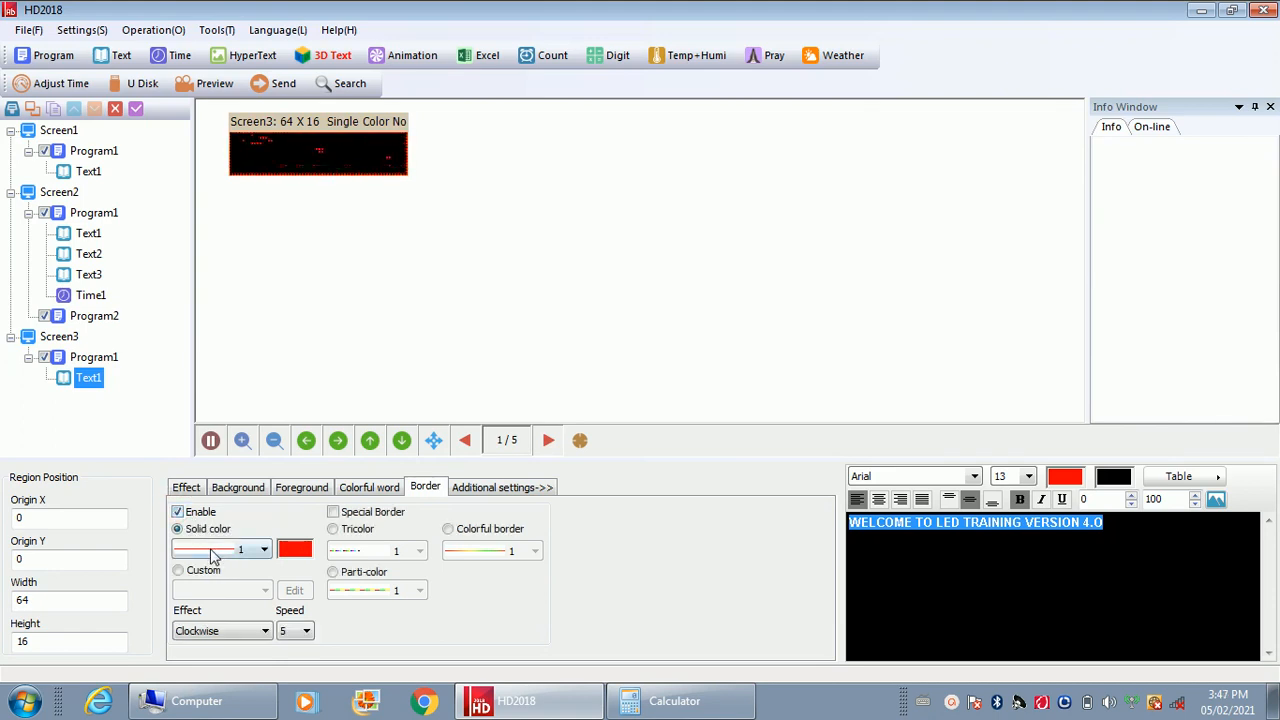
click(262, 550)
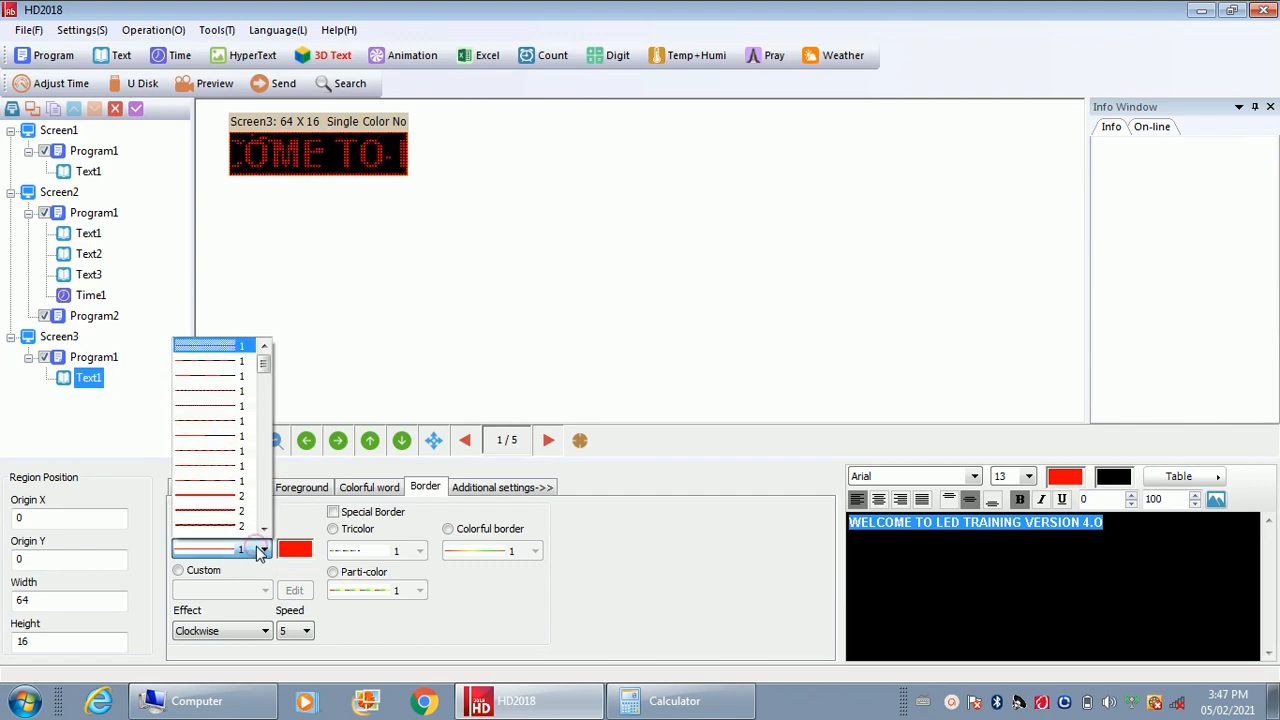
click(210, 512)
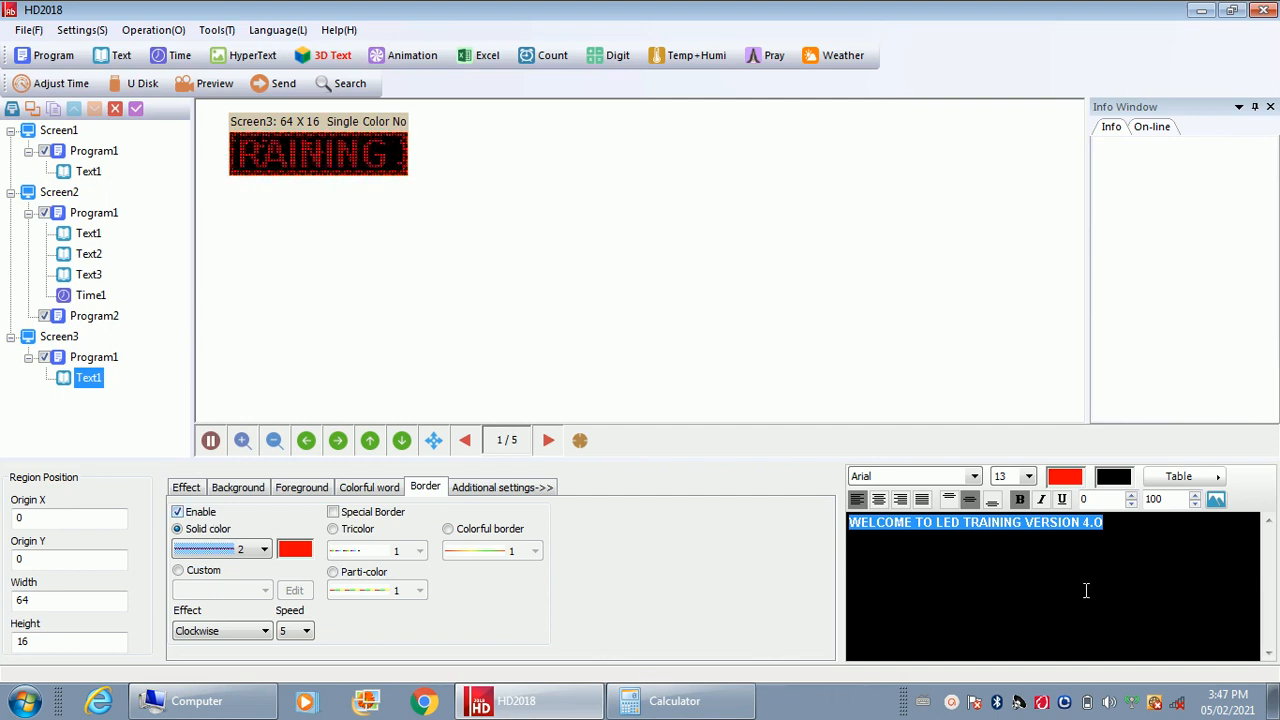
Replace the whole welcome message with "MY NAME IS" followed by the person's first name
click(1110, 525)
key(BackSpace)
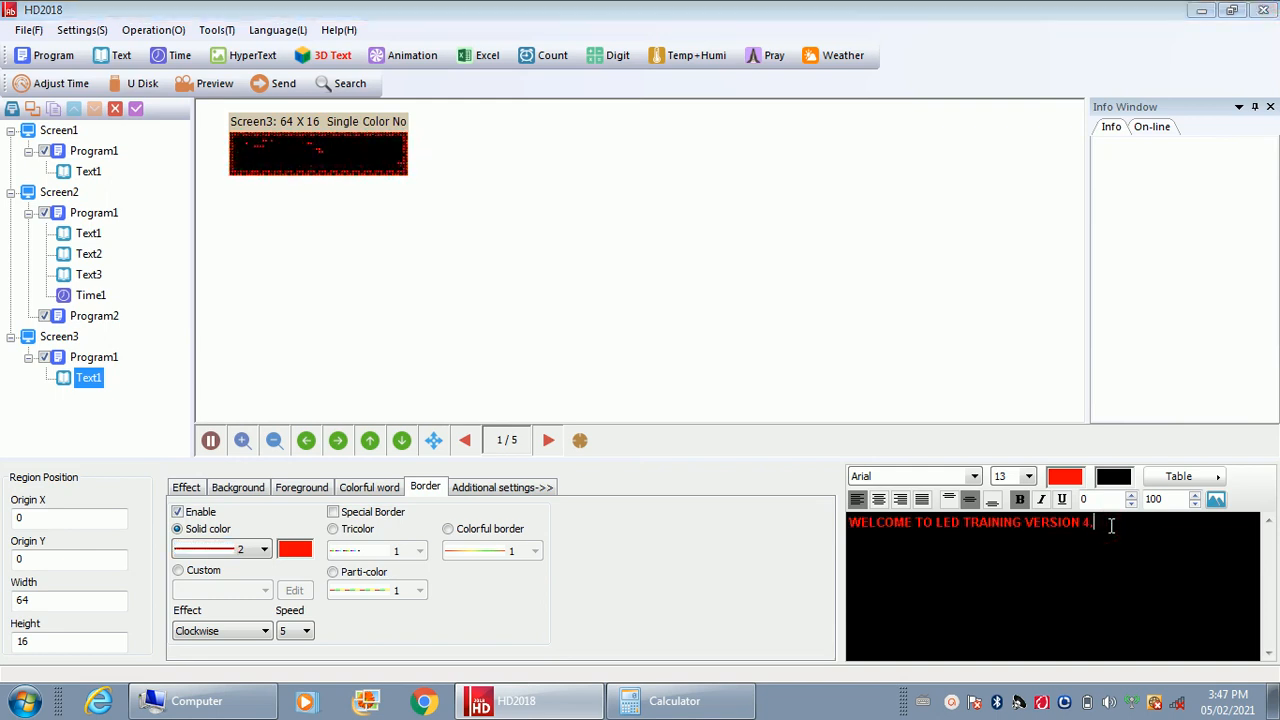
key(BackSpace)
key(BackSpace)
key(BackSpace)
key(BackSpace)
key(BackSpace)
key(BackSpace)
key(BackSpace)
key(BackSpace)
key(BackSpace)
key(BackSpace)
key(BackSpace)
key(BackSpace)
key(BackSpace)
key(BackSpace)
key(BackSpace)
key(BackSpace)
key(BackSpace)
key(BackSpace)
key(BackSpace)
key(BackSpace)
key(BackSpace)
key(BackSpace)
key(BackSpace)
key(BackSpace)
key(BackSpace)
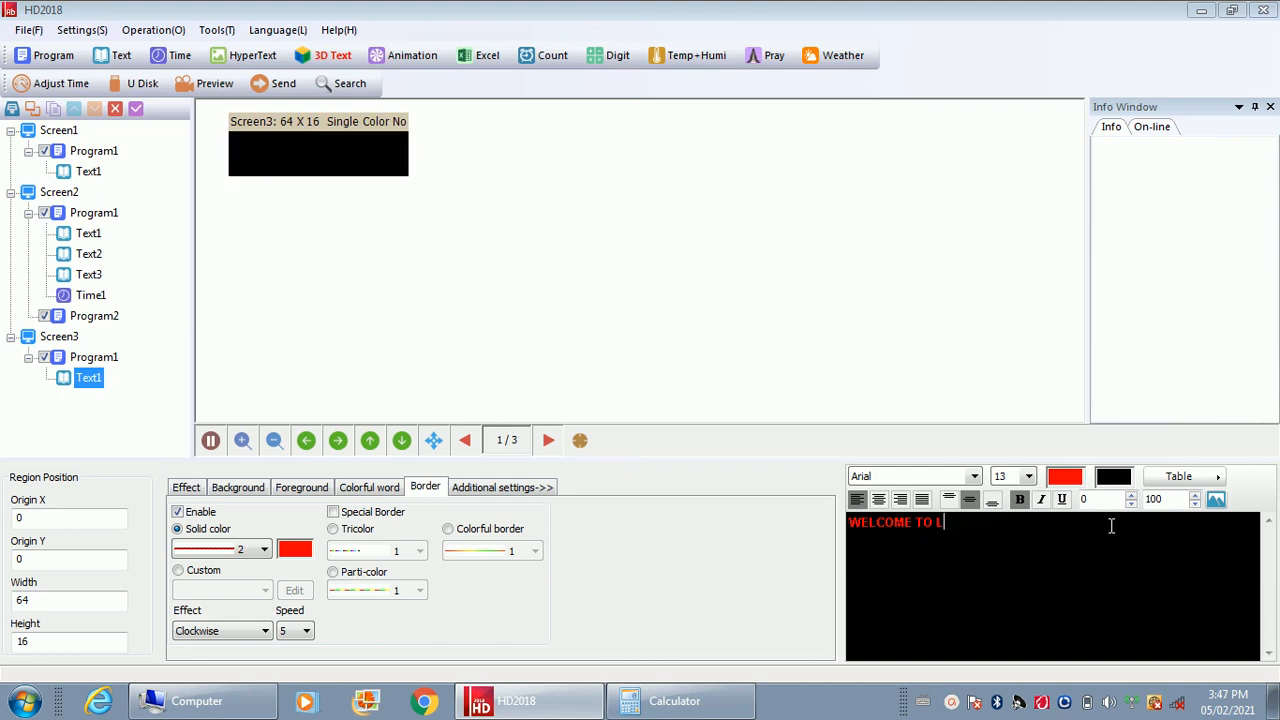
key(BackSpace)
key(BackSpace)
key(BackSpace)
key(BackSpace)
key(BackSpace)
key(BackSpace)
key(BackSpace)
key(BackSpace)
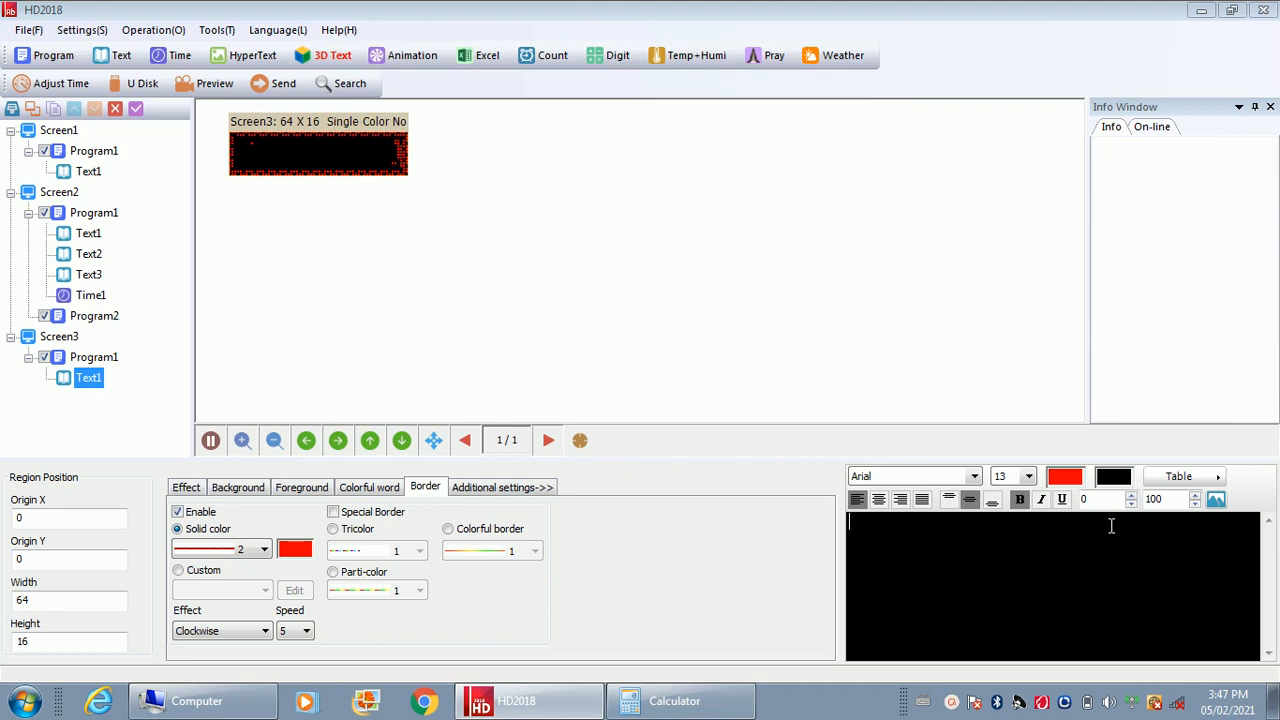
text(MY NAME )
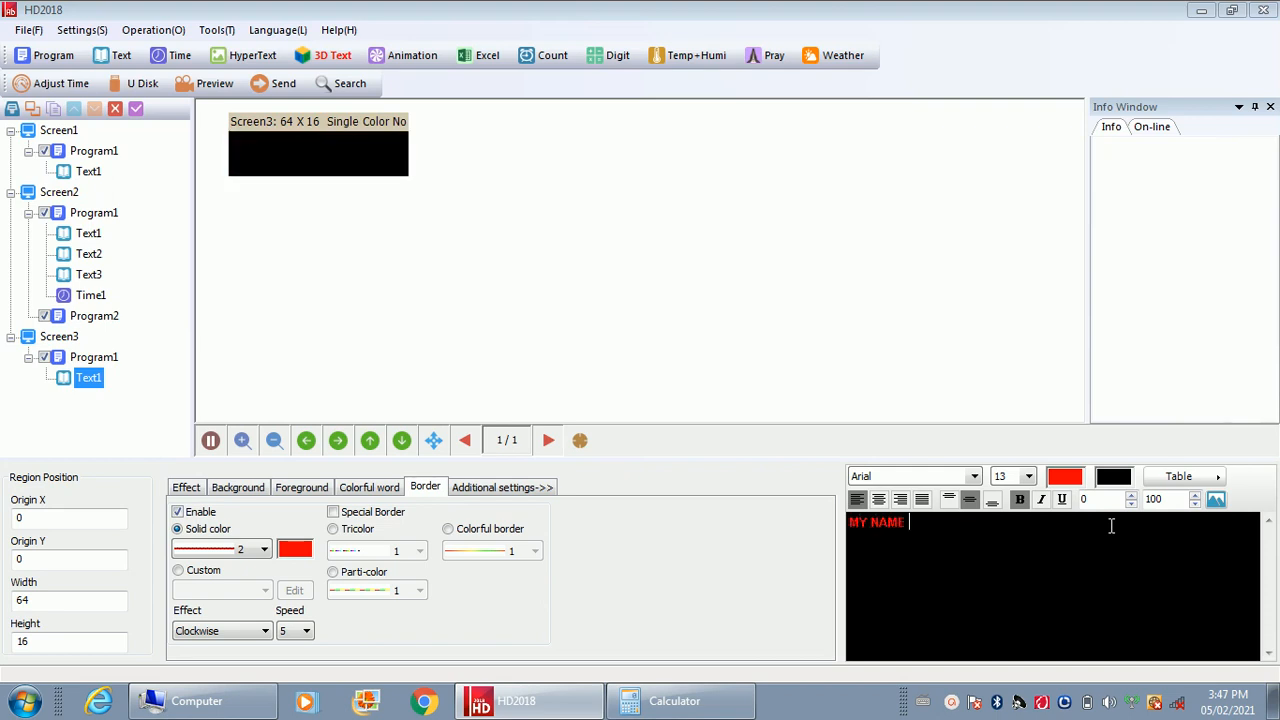
text(IS EMMANUEL)
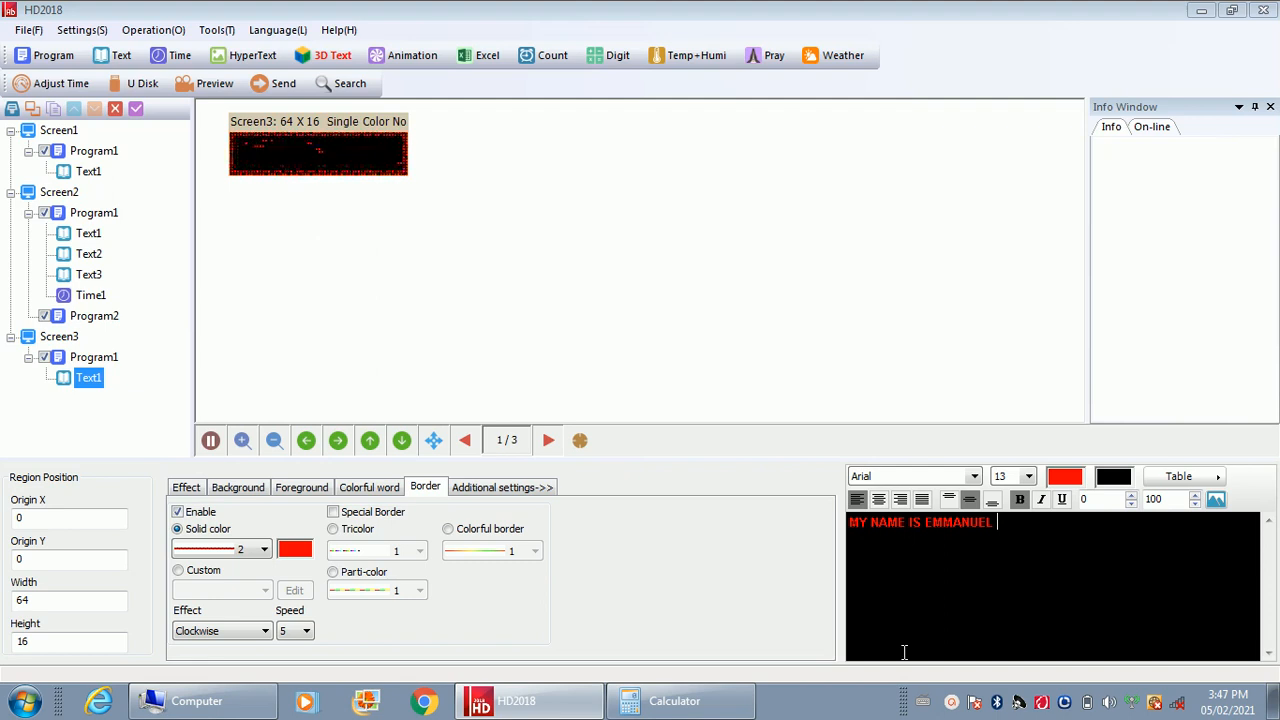
mouse_move(953, 704)
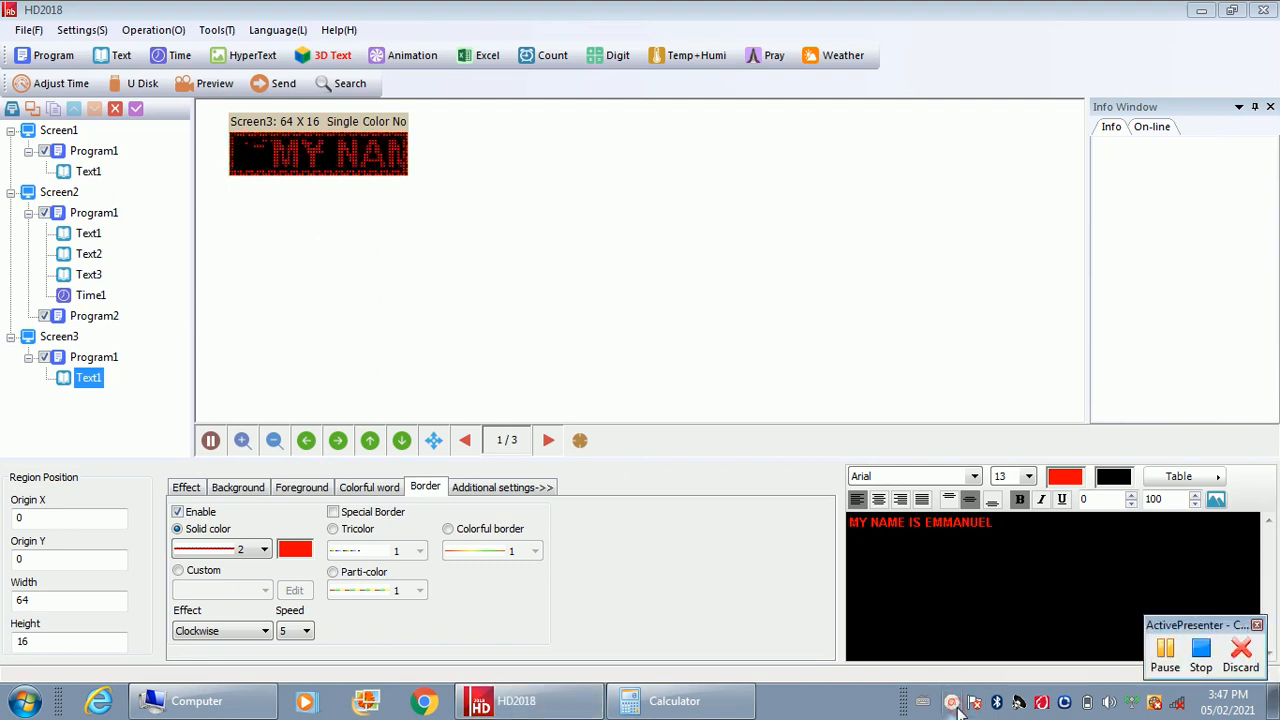